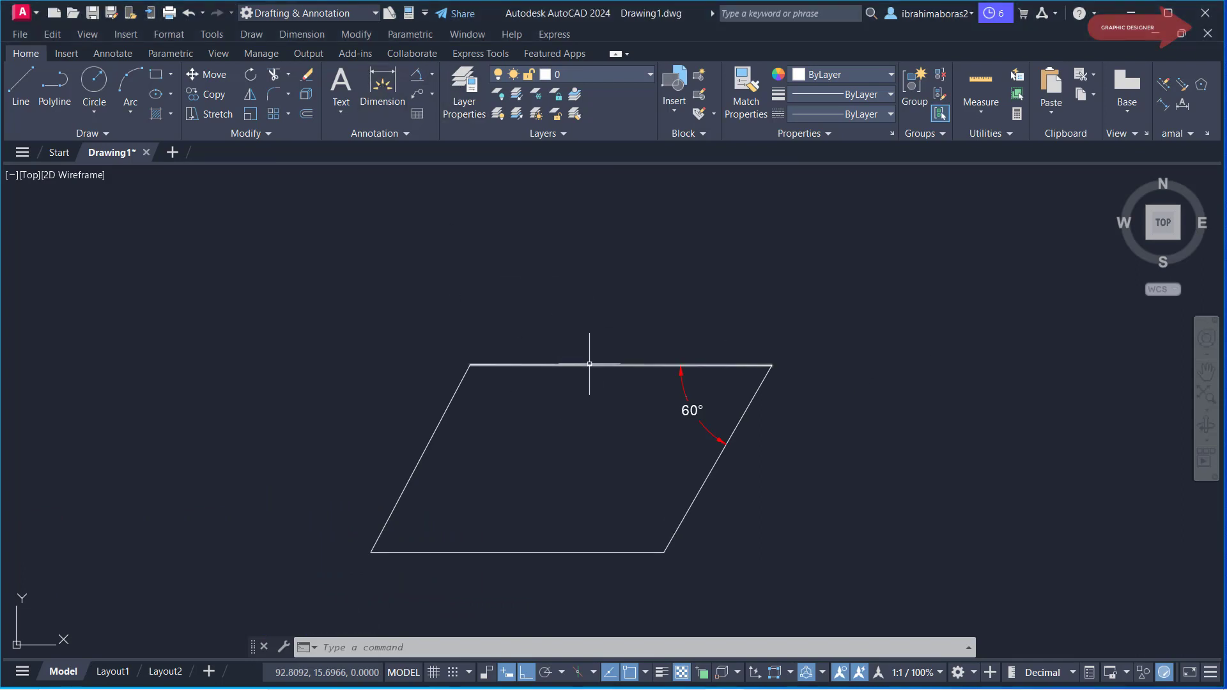
- Dimension the parallelogram's top edge with a 16.4317 linear dimension placed above it
{"action": "left_click", "coordinate": [382, 90]}
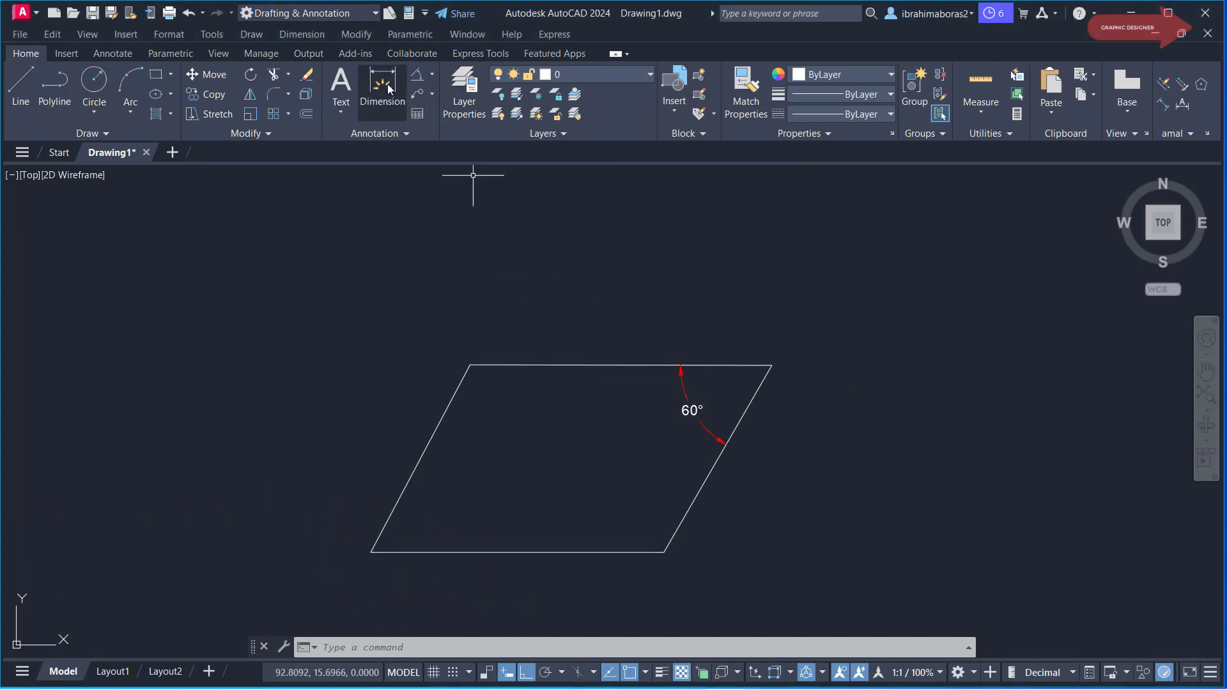
{"action": "key", "text": "Return"}
{"action": "left_click", "coordinate": [589, 366]}
{"action": "left_click", "coordinate": [614, 317]}
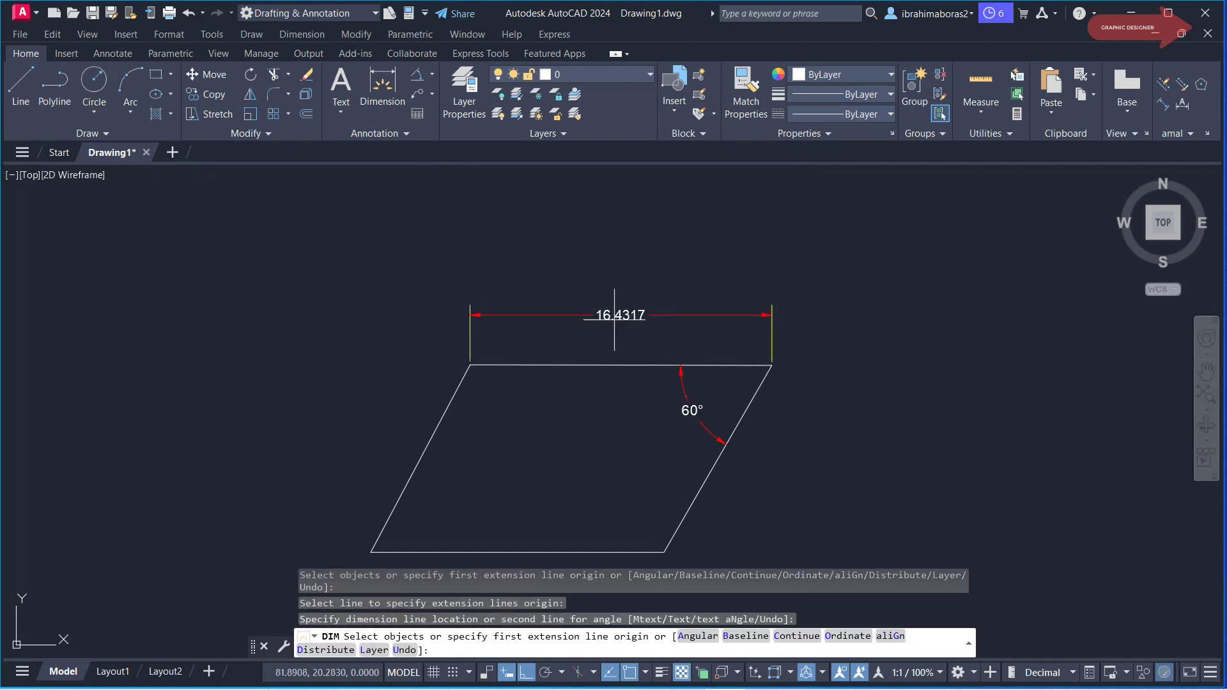
{"action": "key", "text": "Return"}
{"action": "key", "text": "Escape"}
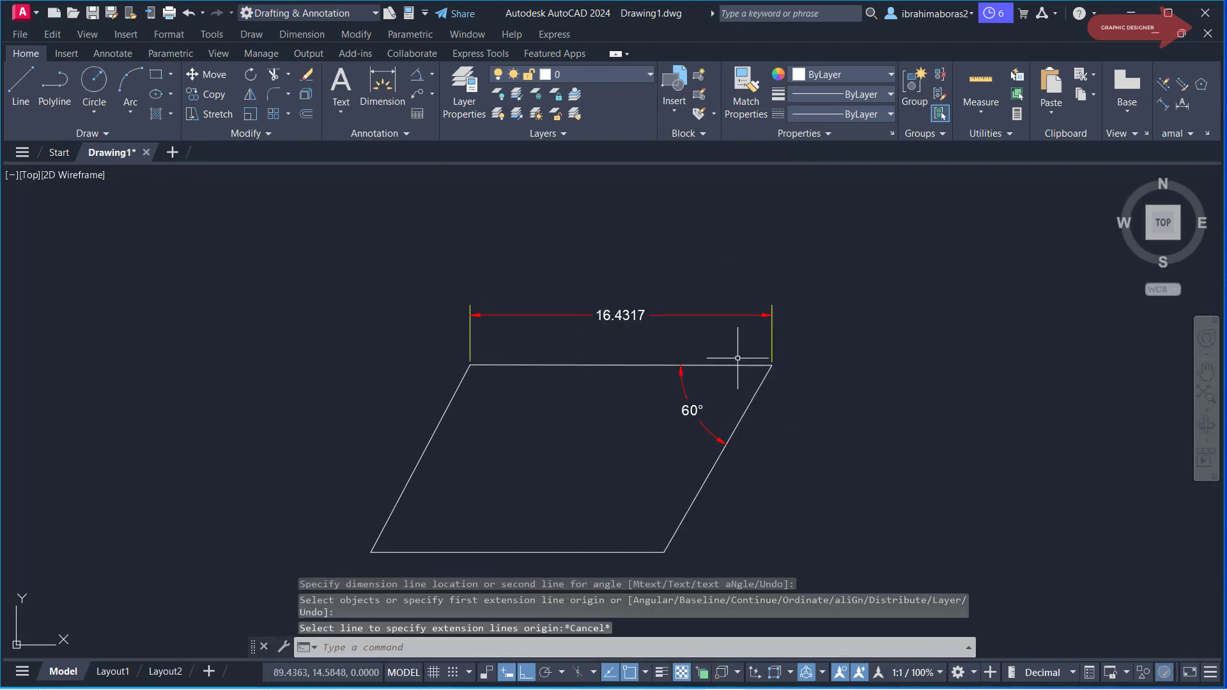
{"action": "scroll", "coordinate": [737, 358], "scroll_direction": "up", "scroll_amount": 2}
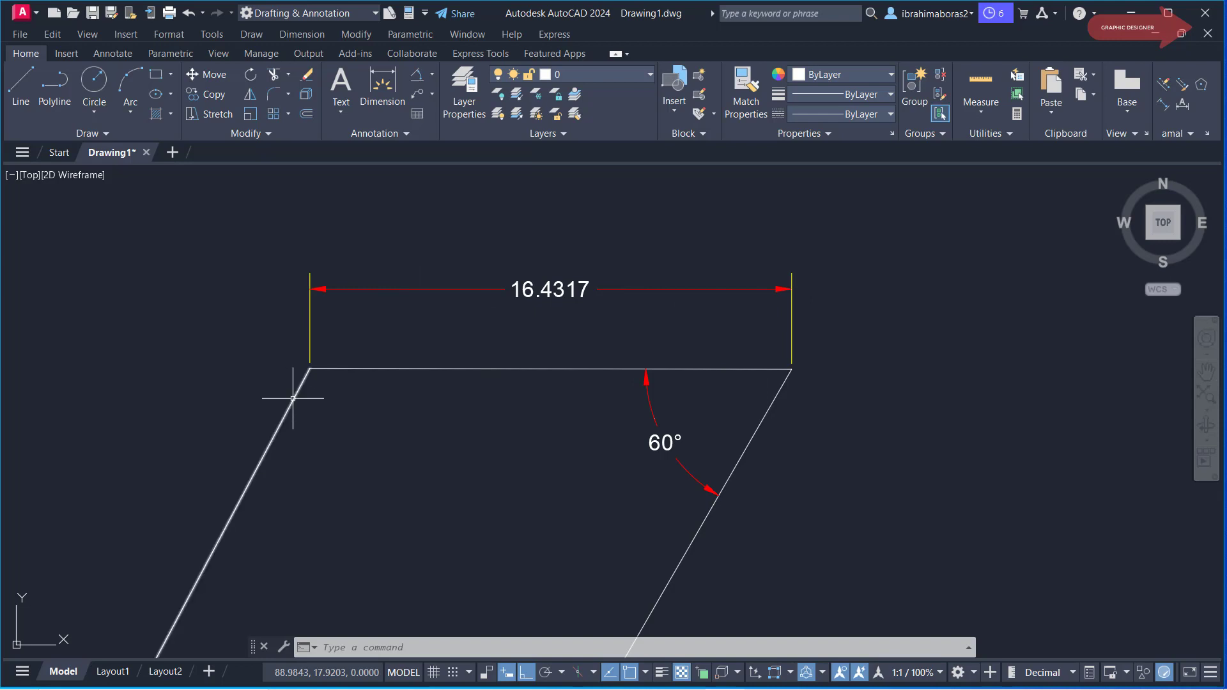
- Oblique the 16.4317 dimension's extension lines to 60° using DIMEDIT
{"action": "scroll", "coordinate": [482, 438], "scroll_direction": "down", "scroll_amount": 2}
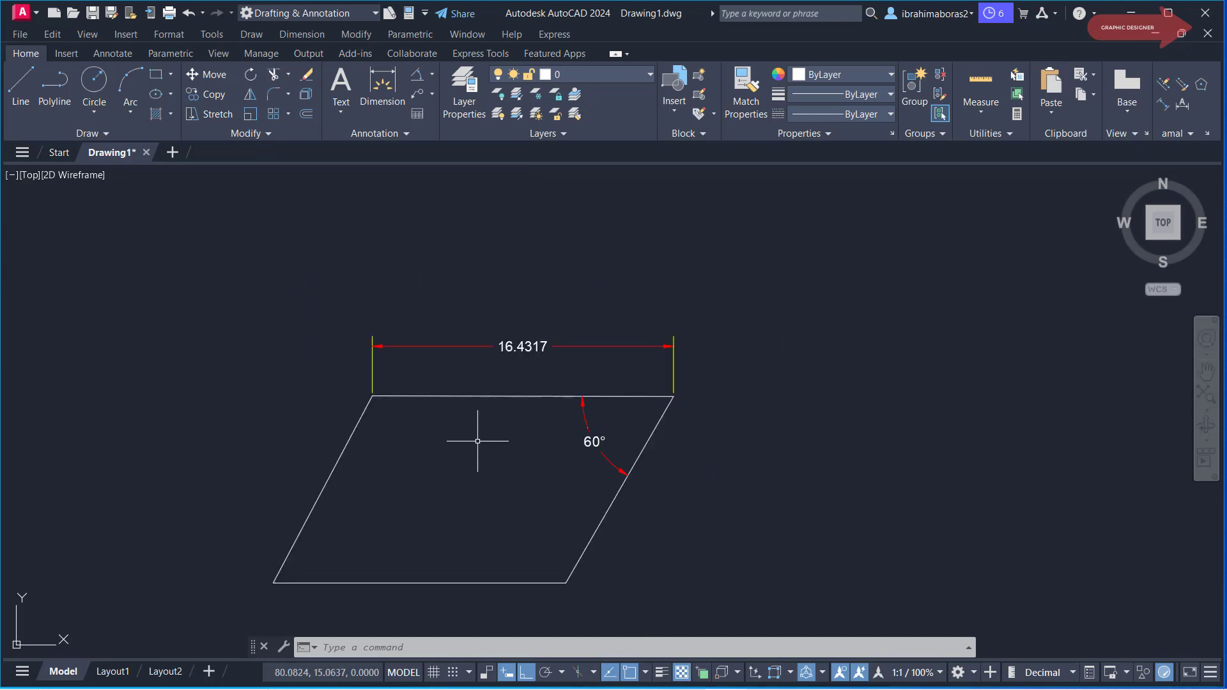
{"action": "middle_click_drag", "start_coordinate": [482, 438], "coordinate": [576, 430]}
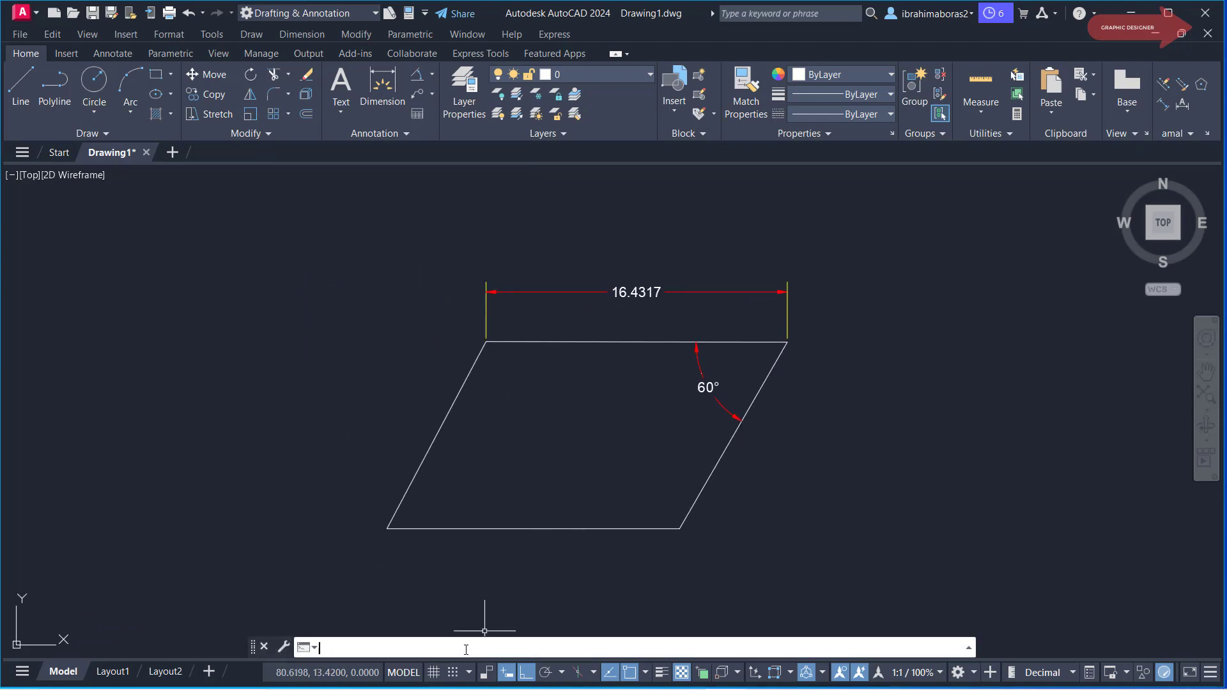
{"action": "type", "text": "DIM"}
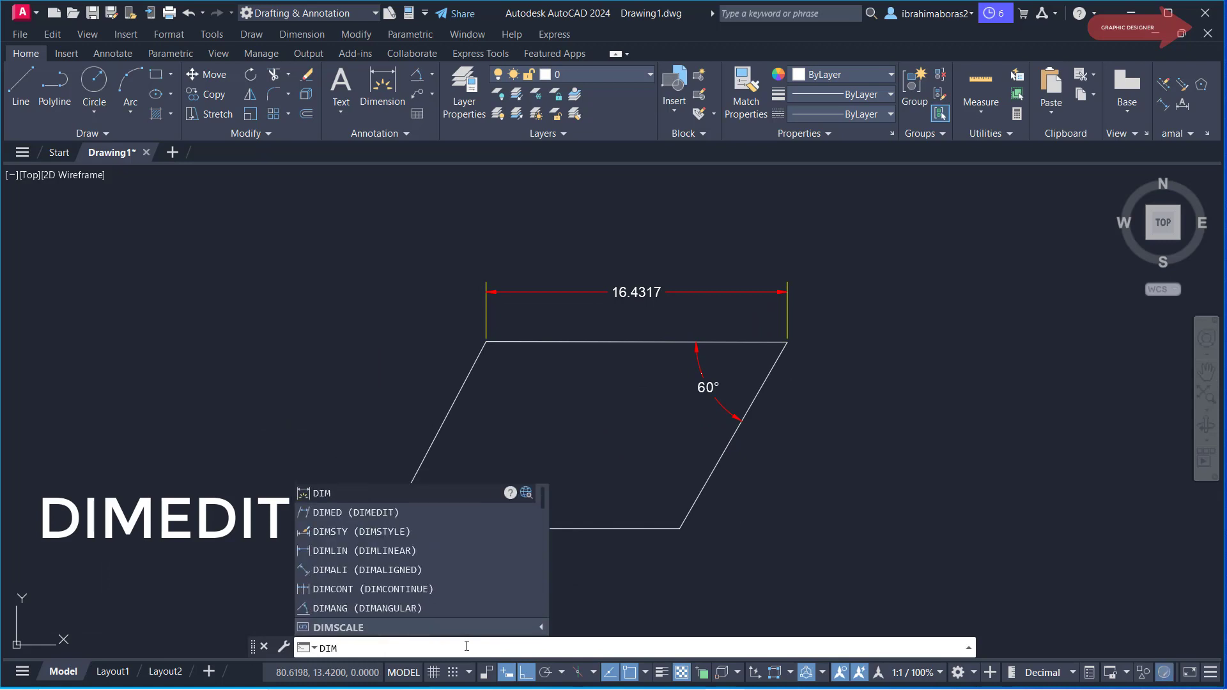
{"action": "type", "text": "Ed"}
{"action": "left_click", "coordinate": [369, 630]}
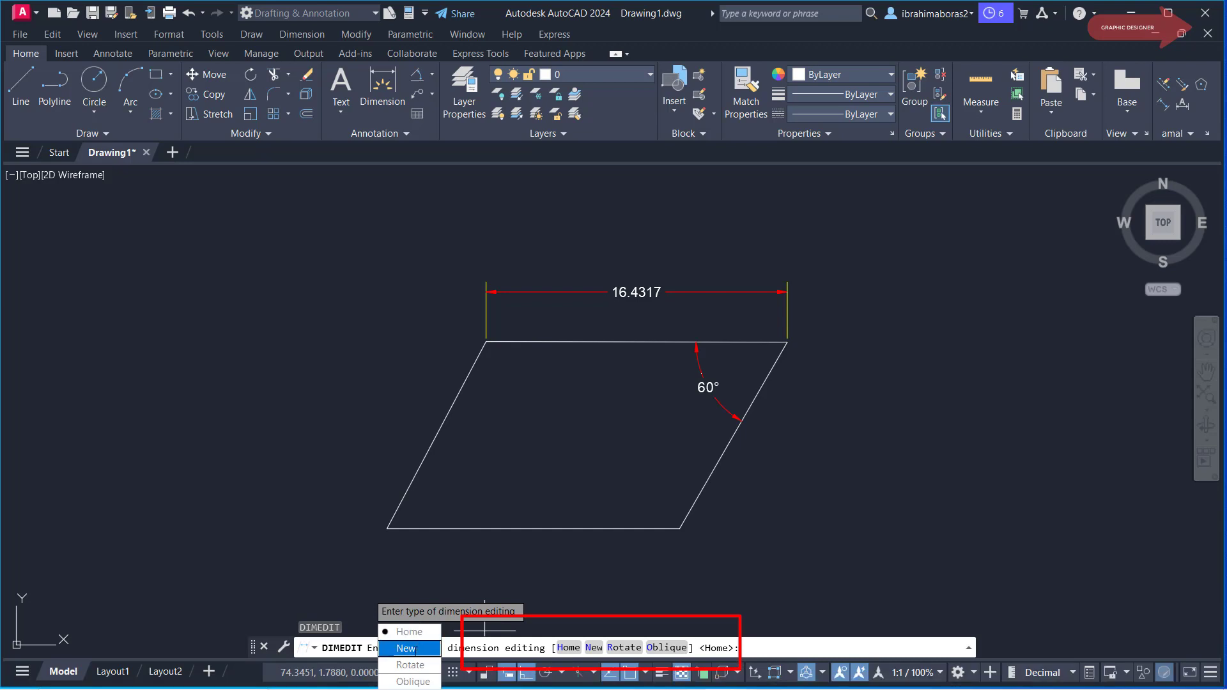
{"action": "left_click", "coordinate": [667, 648]}
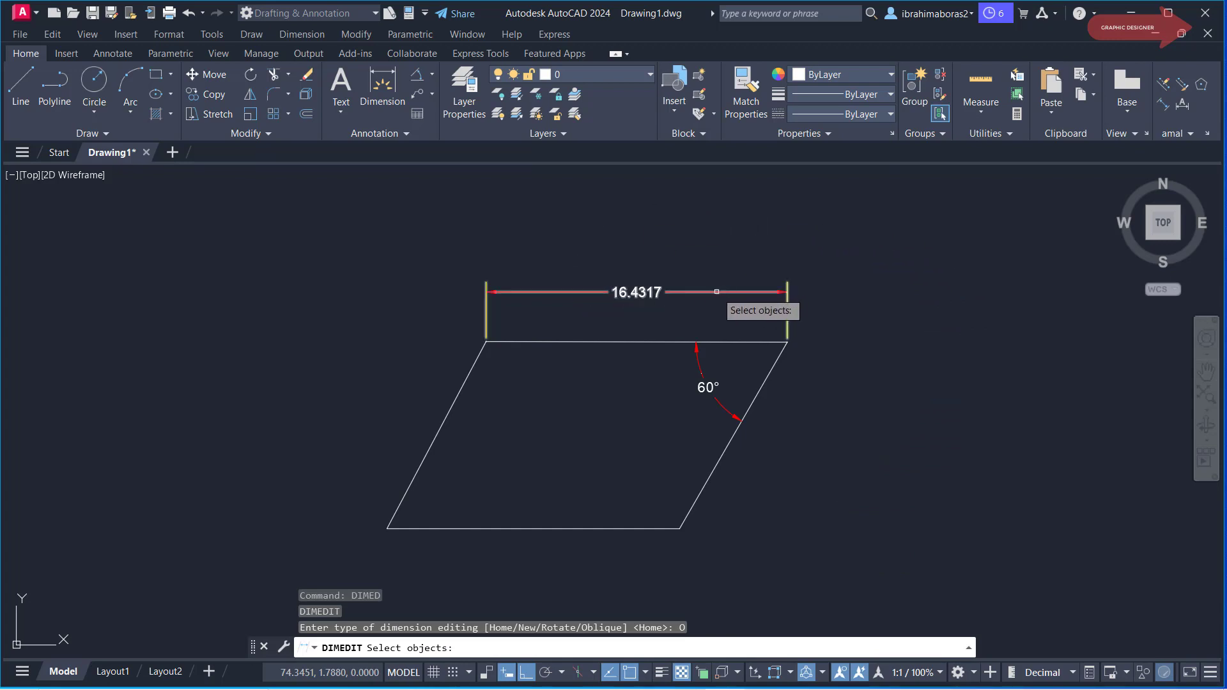
{"action": "left_click", "coordinate": [717, 291]}
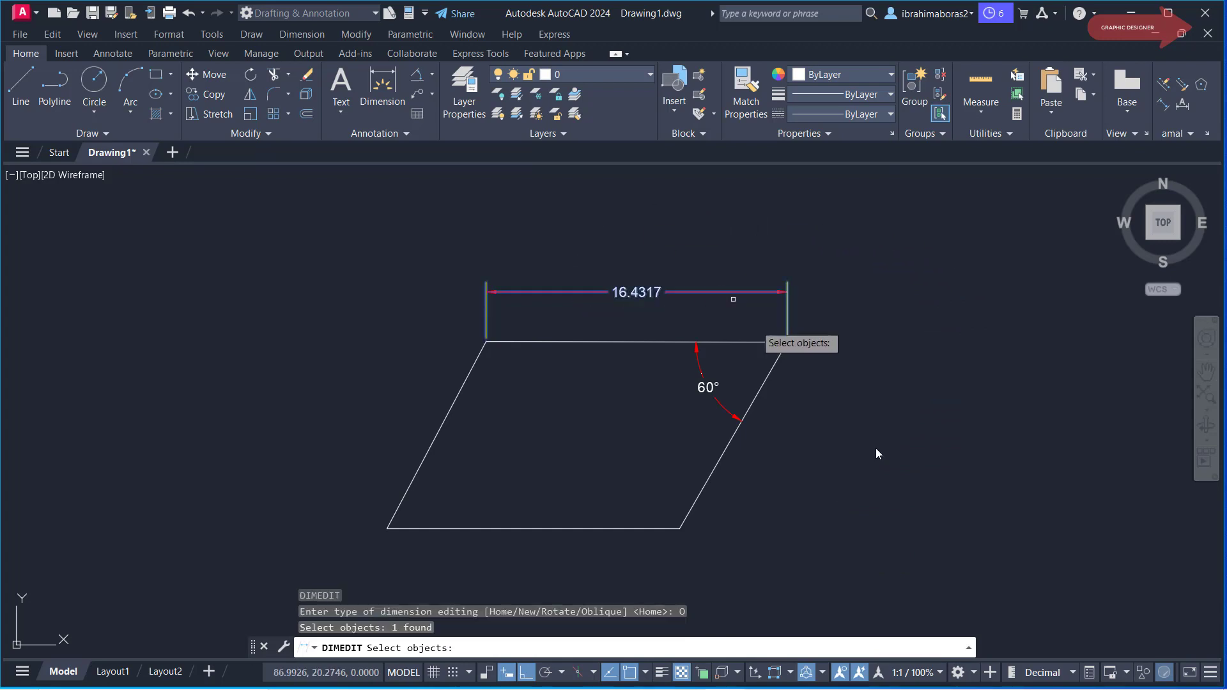
{"action": "key", "text": "Return"}
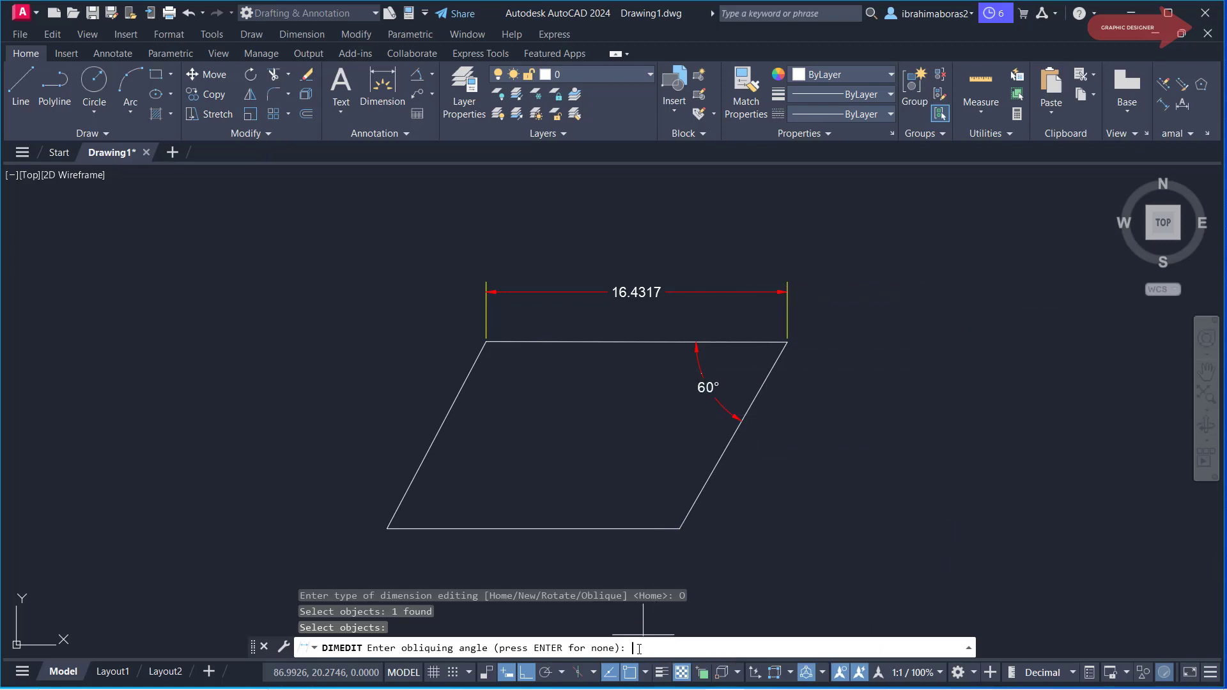
{"action": "type", "text": "60"}
{"action": "key", "text": "Return"}
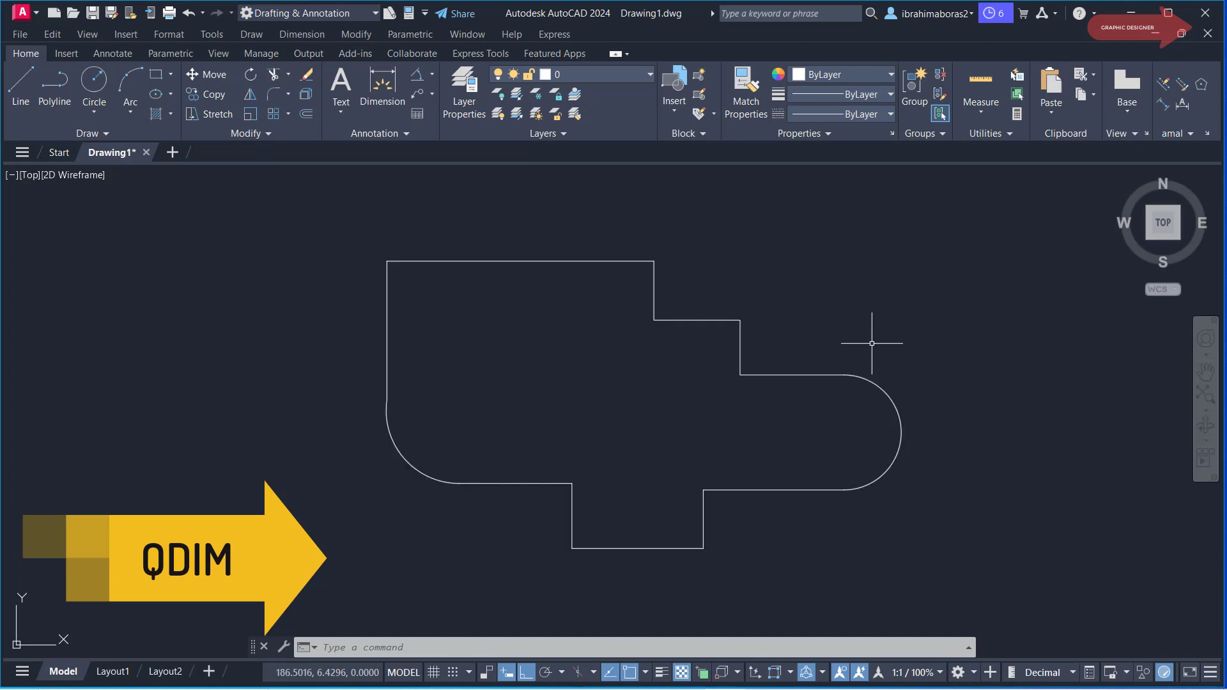
- Add QDIM baseline dimensions from 6.3607 to 40.1788 above the stepped profile
{"action": "left_click", "coordinate": [399, 649]}
{"action": "type", "text": "QD"}
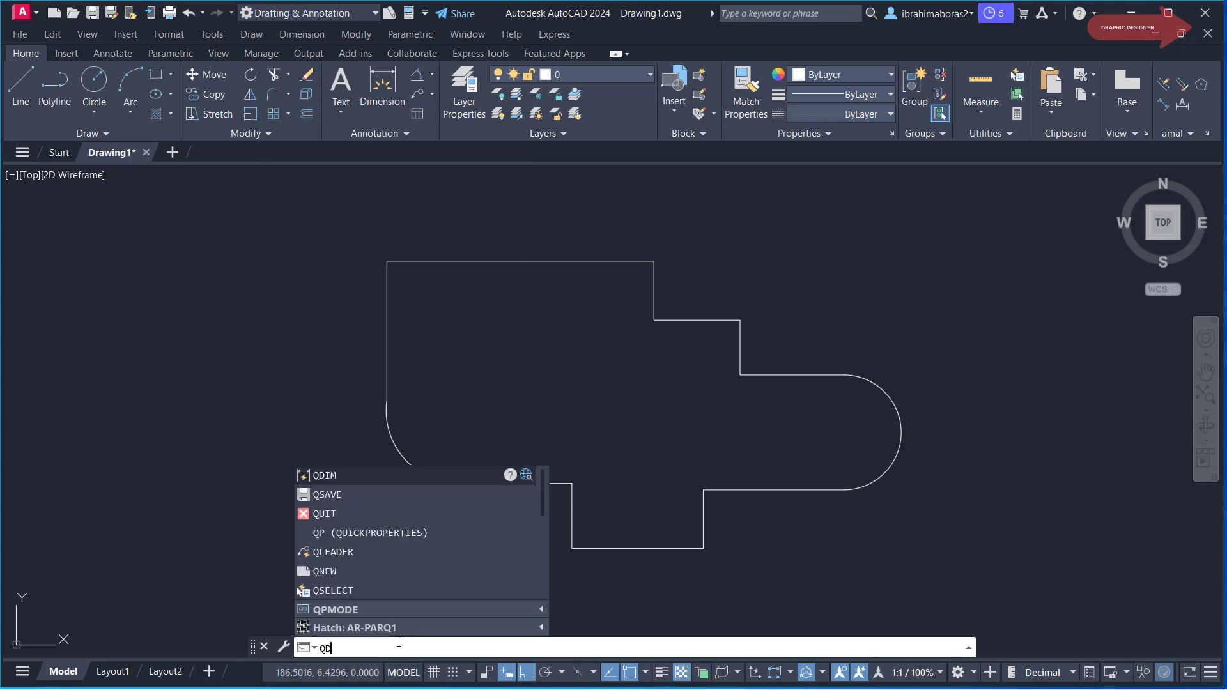
{"action": "key", "text": "Return"}
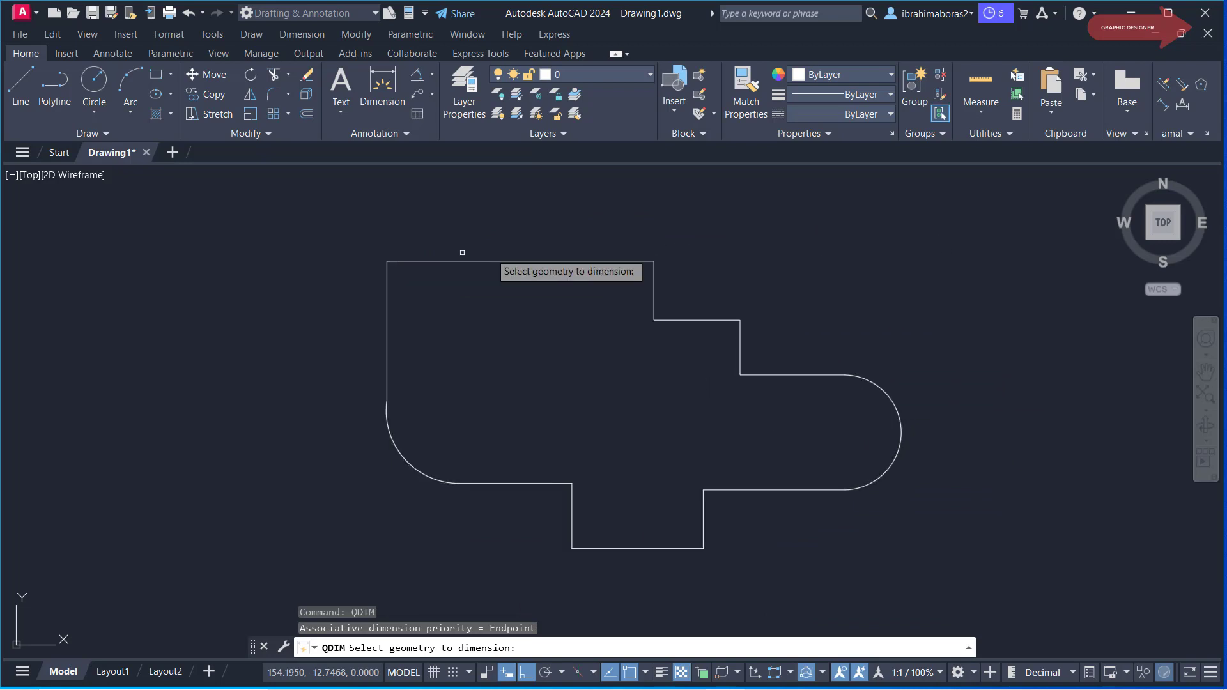
{"action": "left_click", "coordinate": [957, 228]}
{"action": "left_click", "coordinate": [436, 533]}
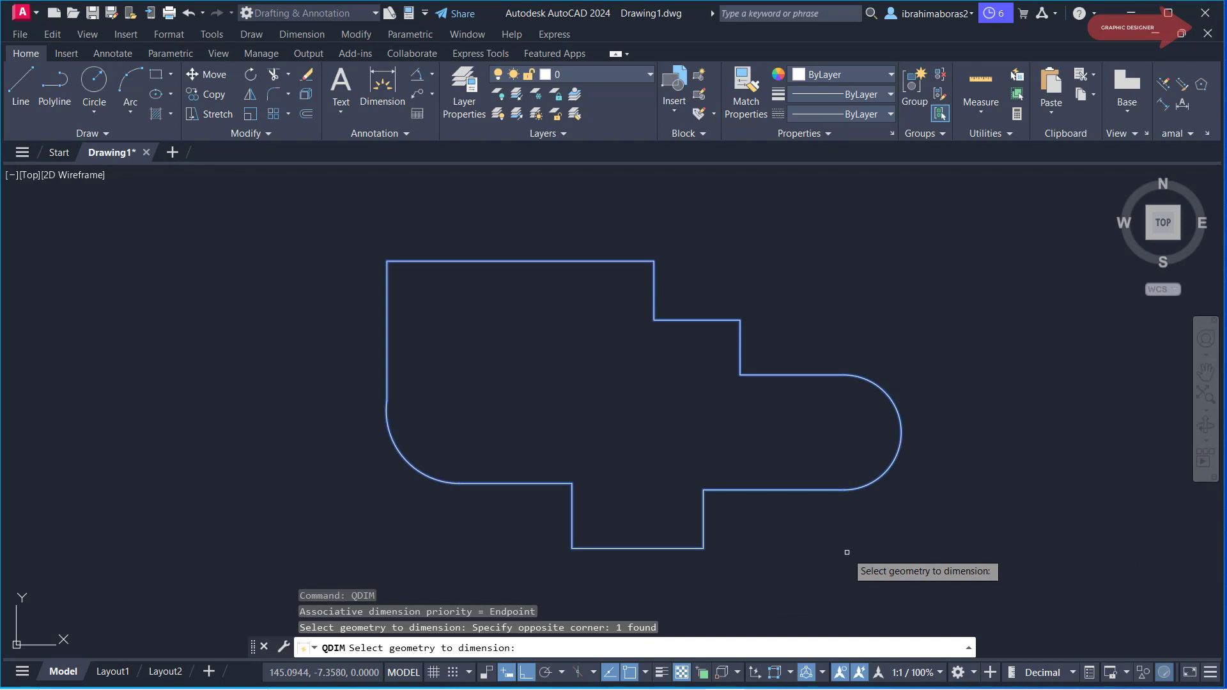
{"action": "key", "text": "Return"}
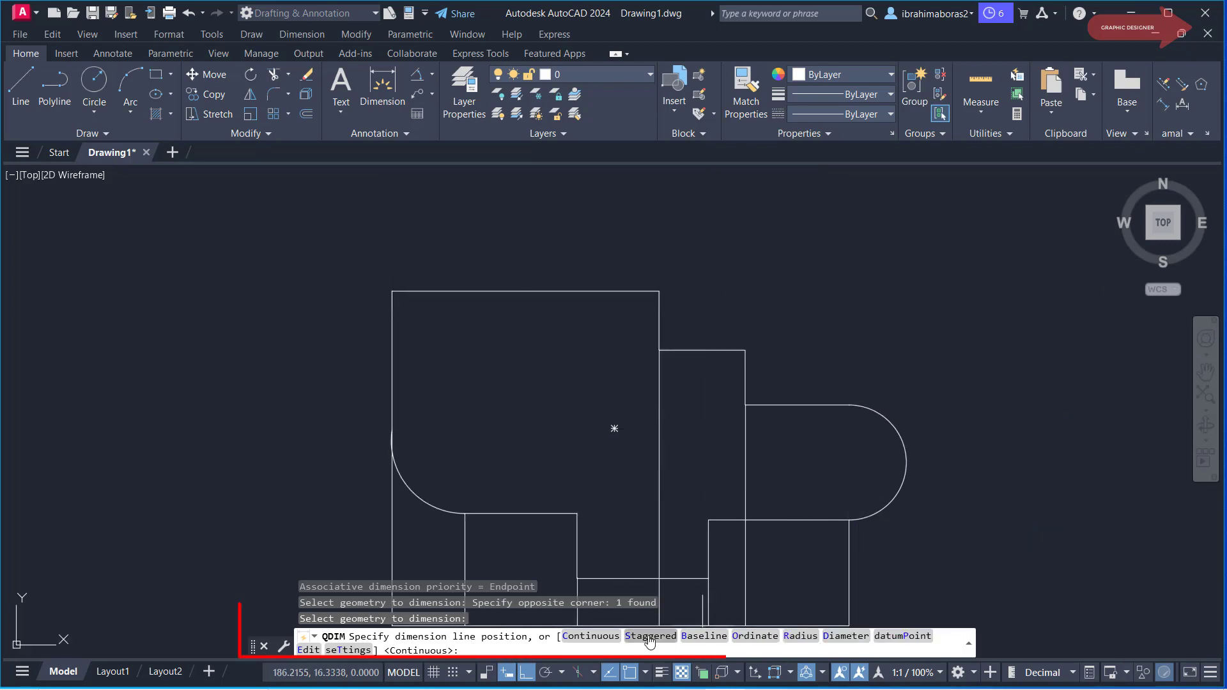
{"action": "left_click", "coordinate": [703, 636]}
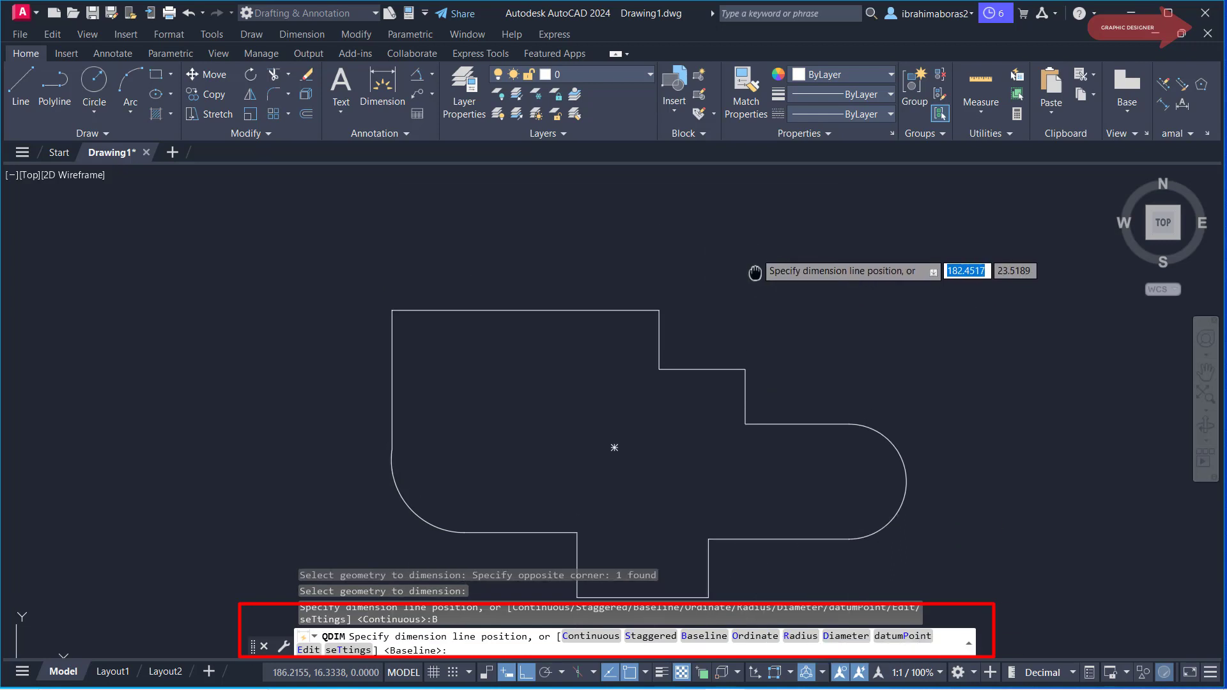
{"action": "middle_click_drag", "start_coordinate": [749, 213], "coordinate": [750, 282]}
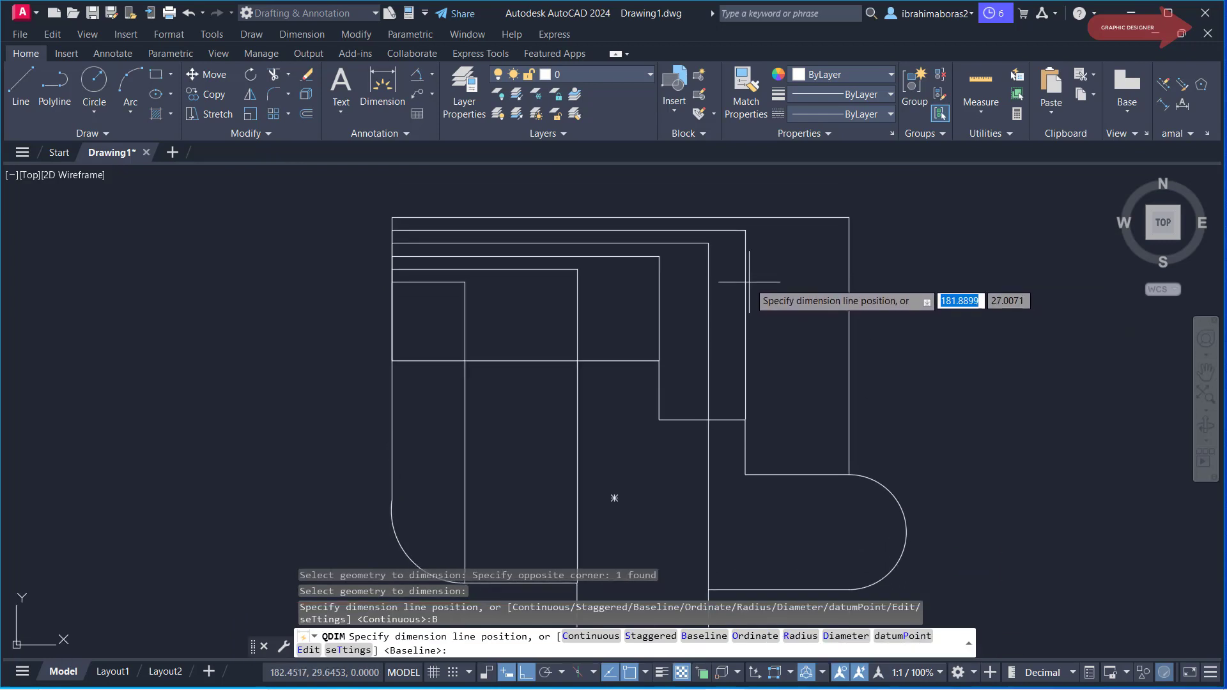
{"action": "left_click", "coordinate": [749, 282]}
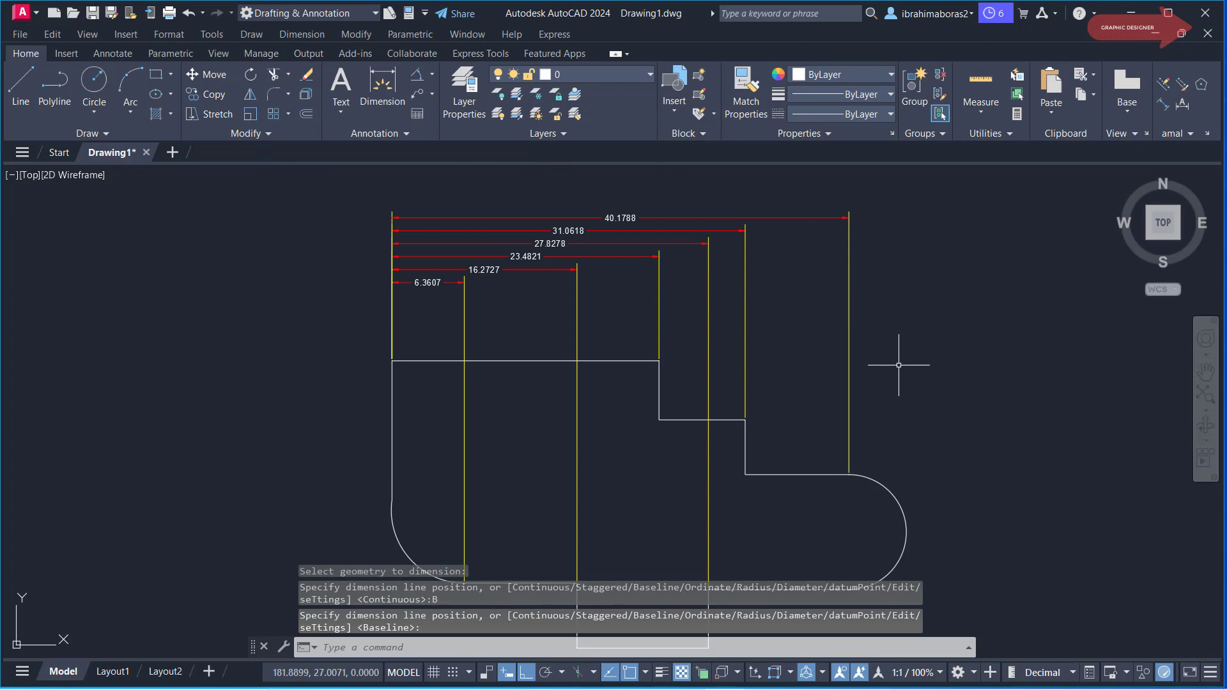
{"action": "scroll", "coordinate": [894, 362], "scroll_direction": "down", "scroll_amount": 2}
{"action": "scroll", "coordinate": [787, 356], "scroll_direction": "up", "scroll_amount": 1}
{"action": "scroll", "coordinate": [693, 260], "scroll_direction": "up", "scroll_amount": 1}
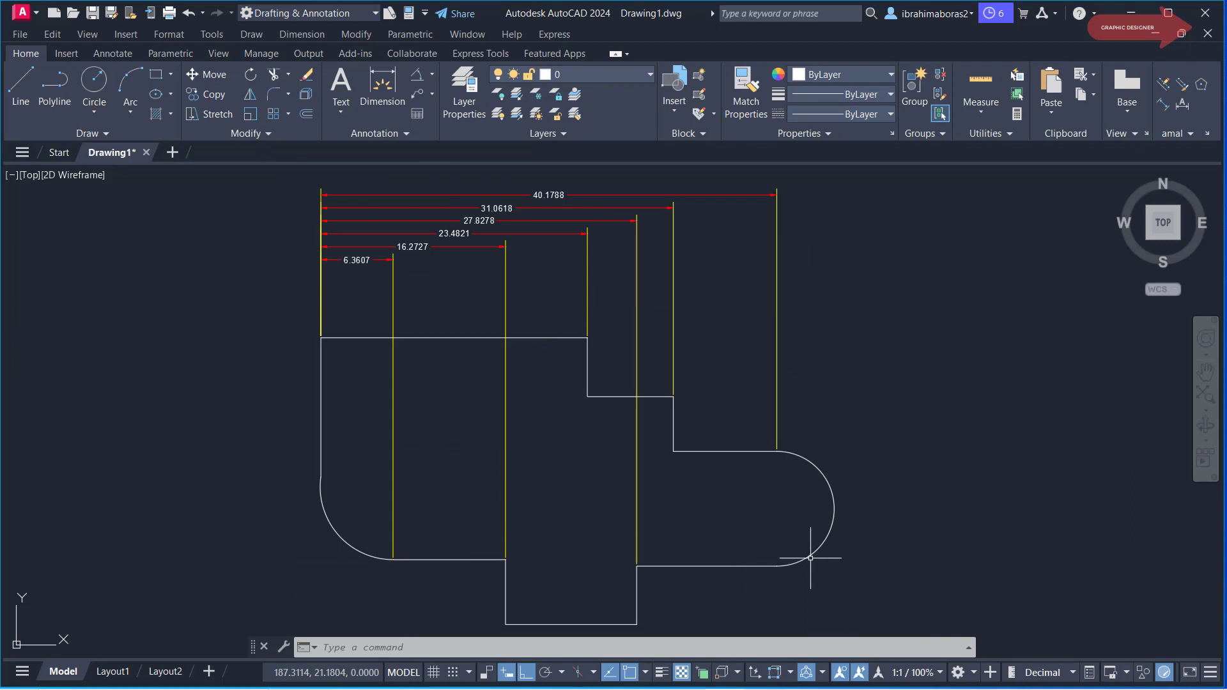
- Undo the view change and the baseline dimensions, clearing the stepped outline
{"action": "type", "text": "u"}
{"action": "key", "text": "Return"}
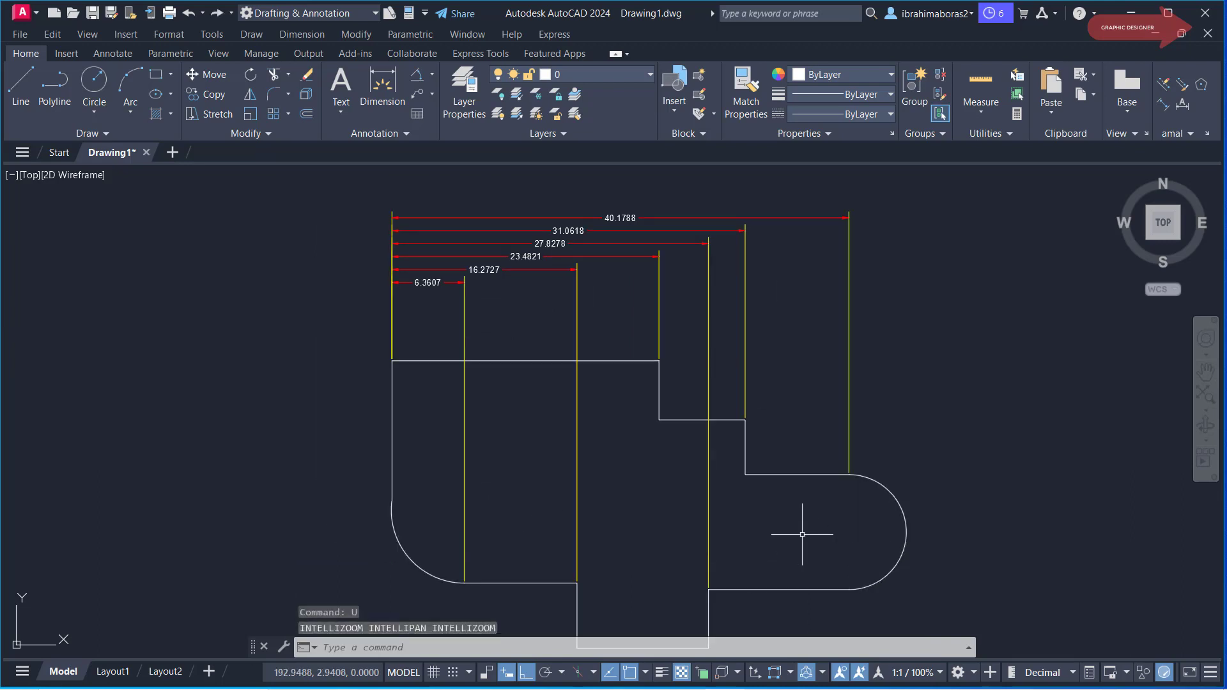
{"action": "type", "text": "u"}
{"action": "key", "text": "Return"}
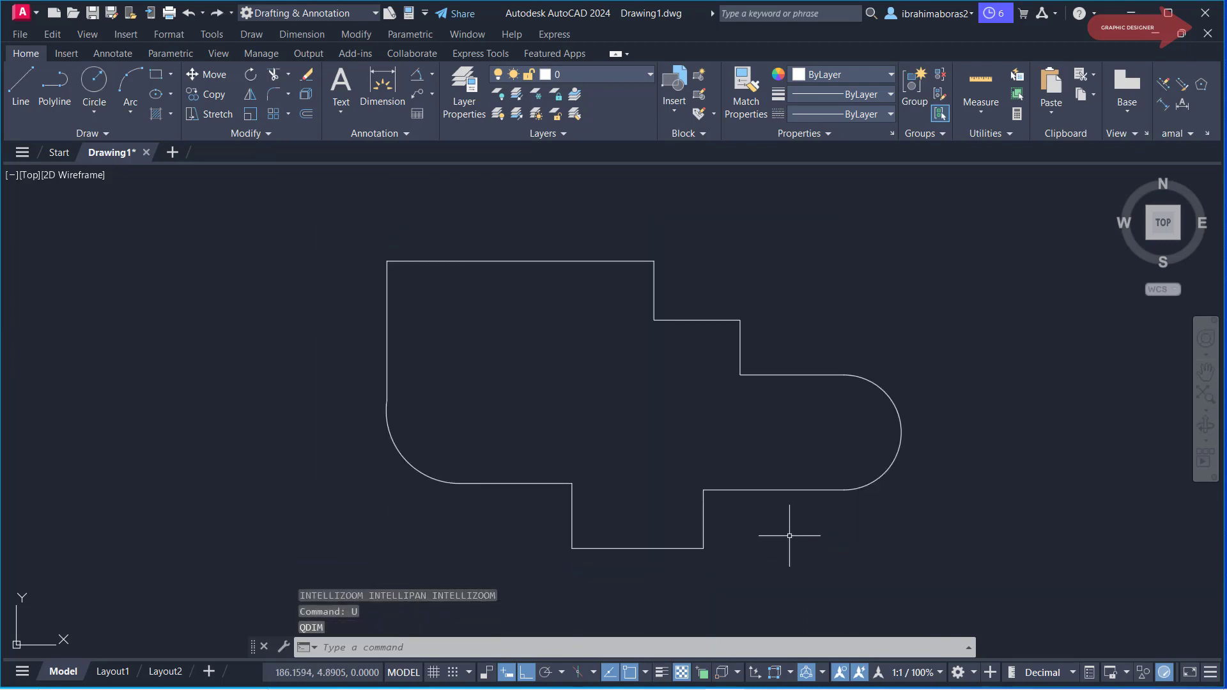
- Try QDIM radius dimensions on the stepped outline's arcs, then undo them
{"action": "type", "text": "QDIM"}
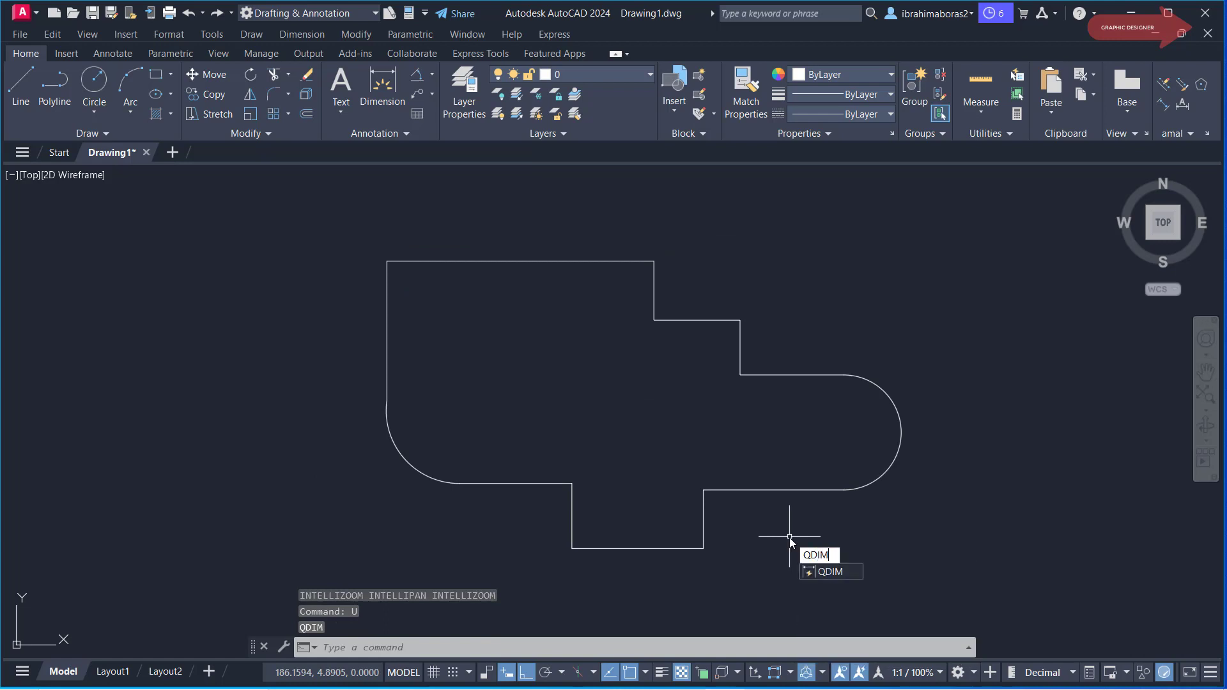
{"action": "key", "text": "Return"}
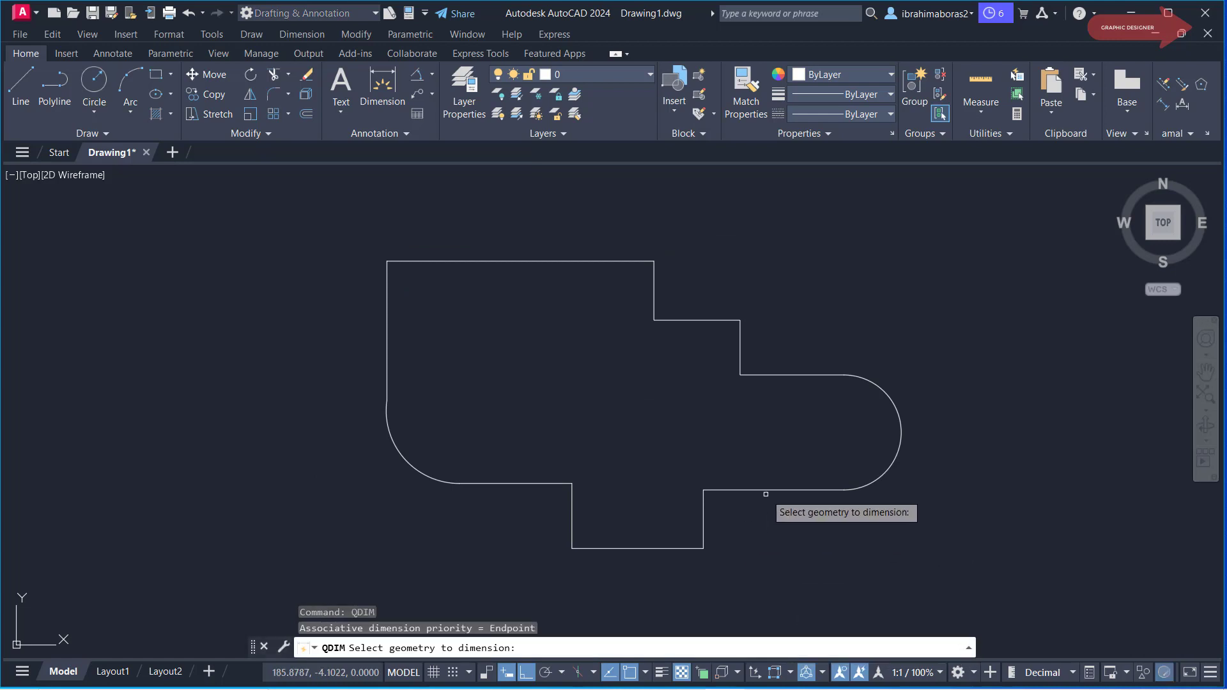
{"action": "left_click", "coordinate": [764, 491]}
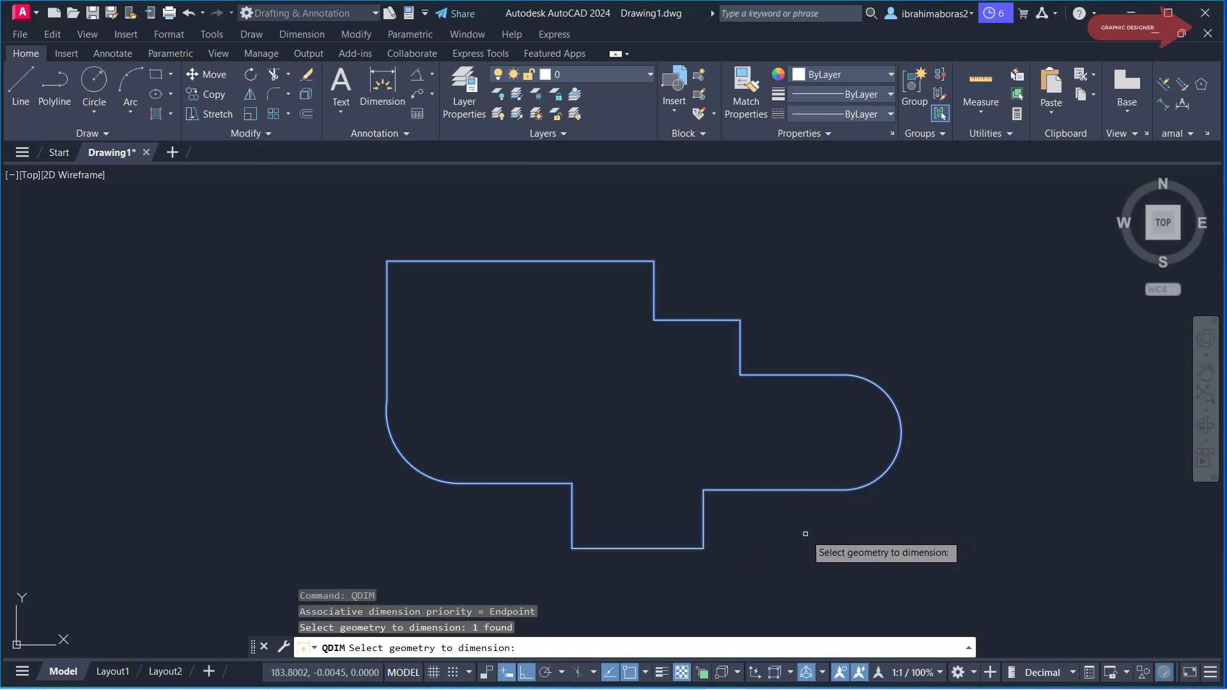
{"action": "key", "text": "Return"}
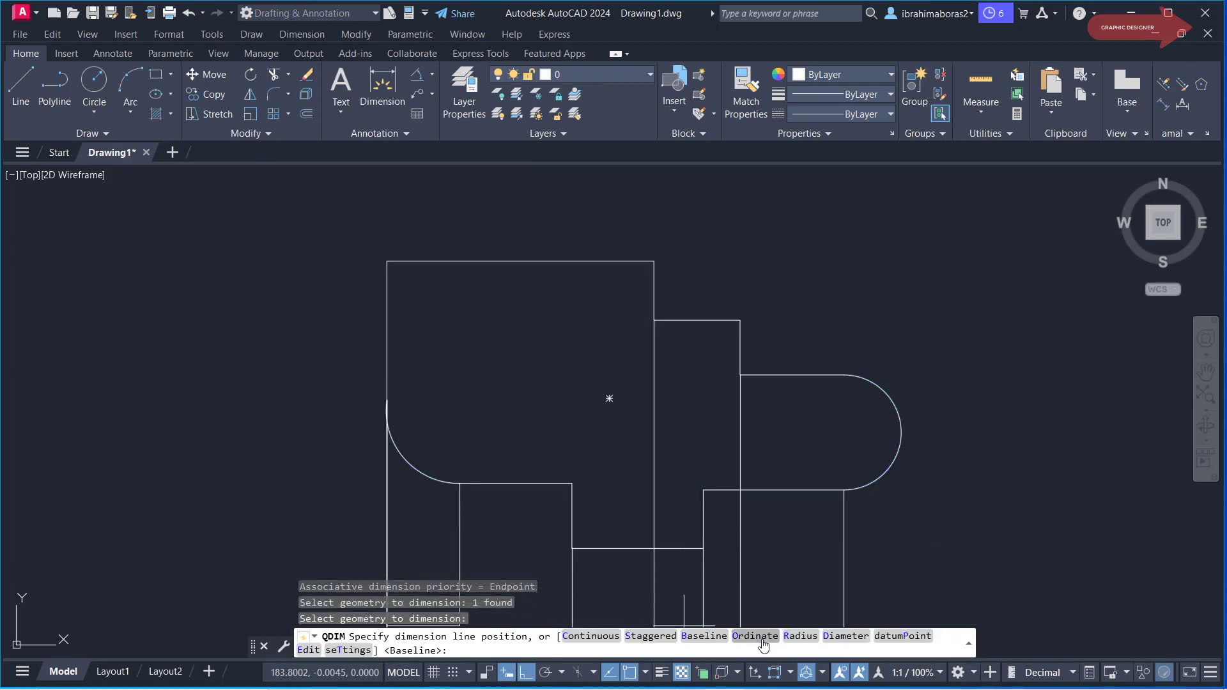
{"action": "left_click", "coordinate": [798, 636]}
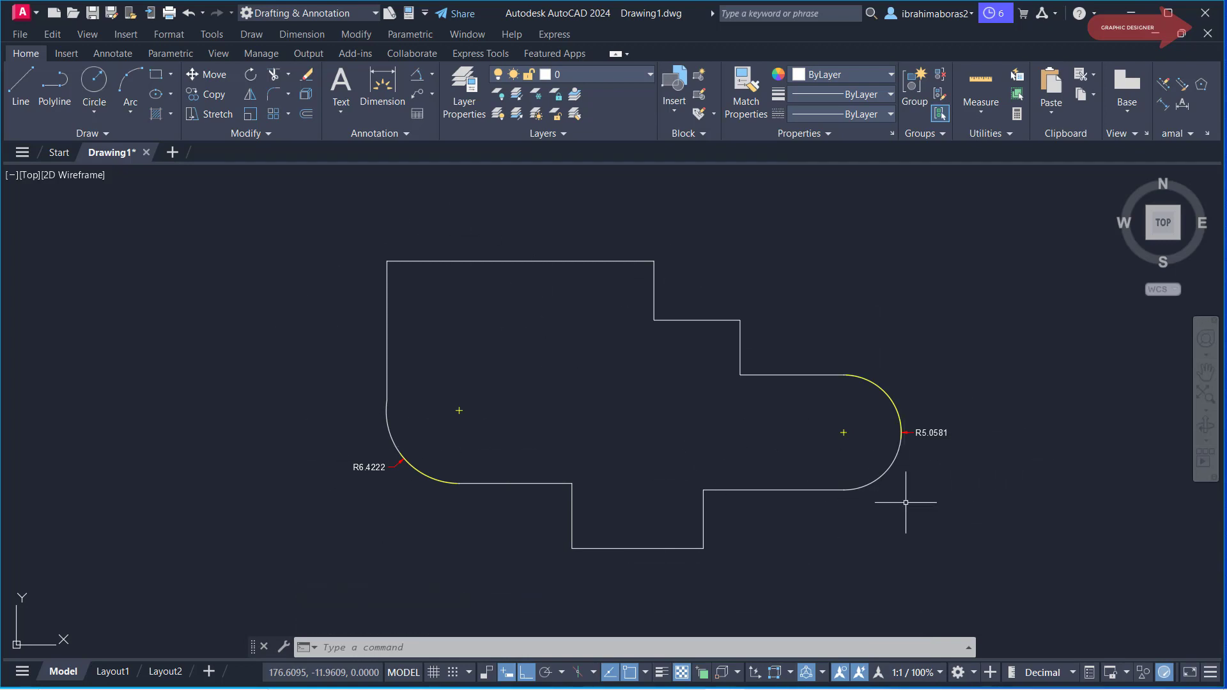
{"action": "type", "text": "u"}
{"action": "key", "text": "Return"}
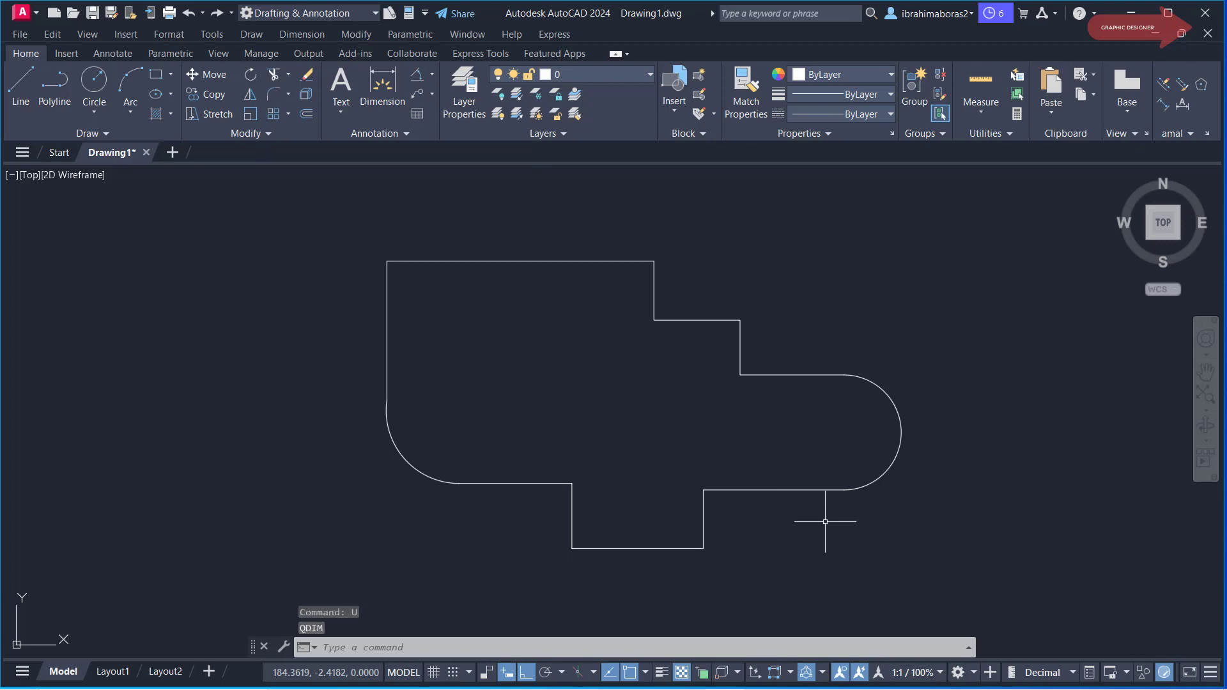
{"action": "type", "text": "QDIM"}
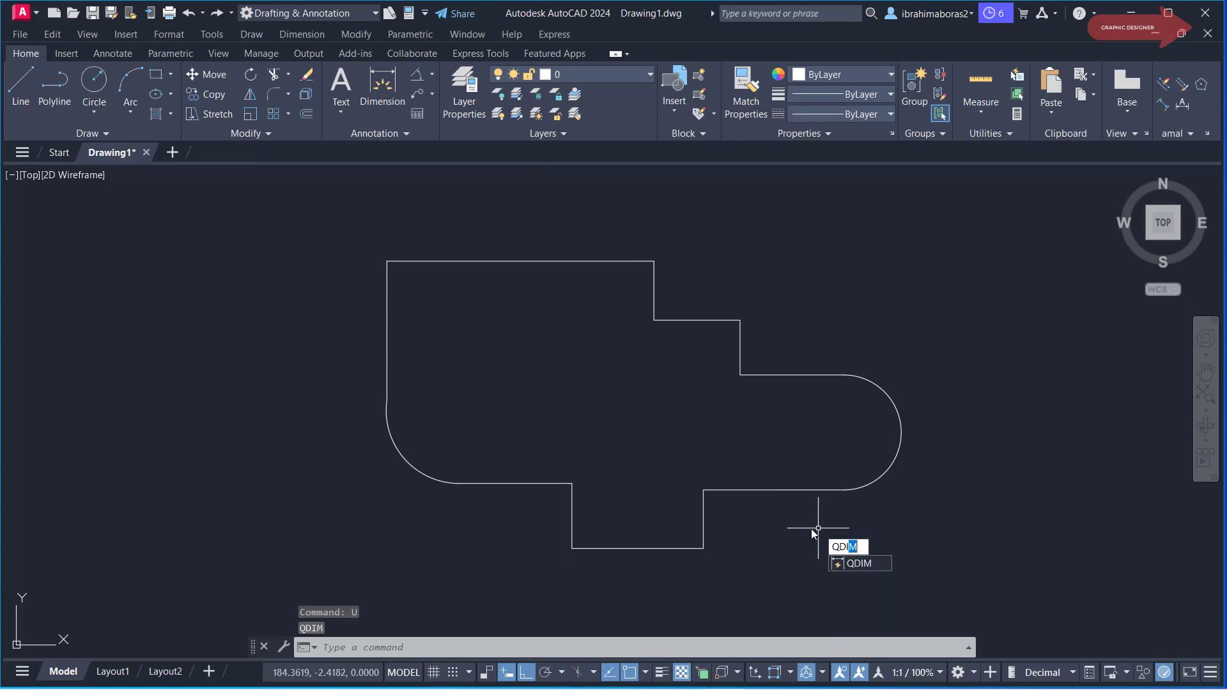
{"action": "key", "text": "Return"}
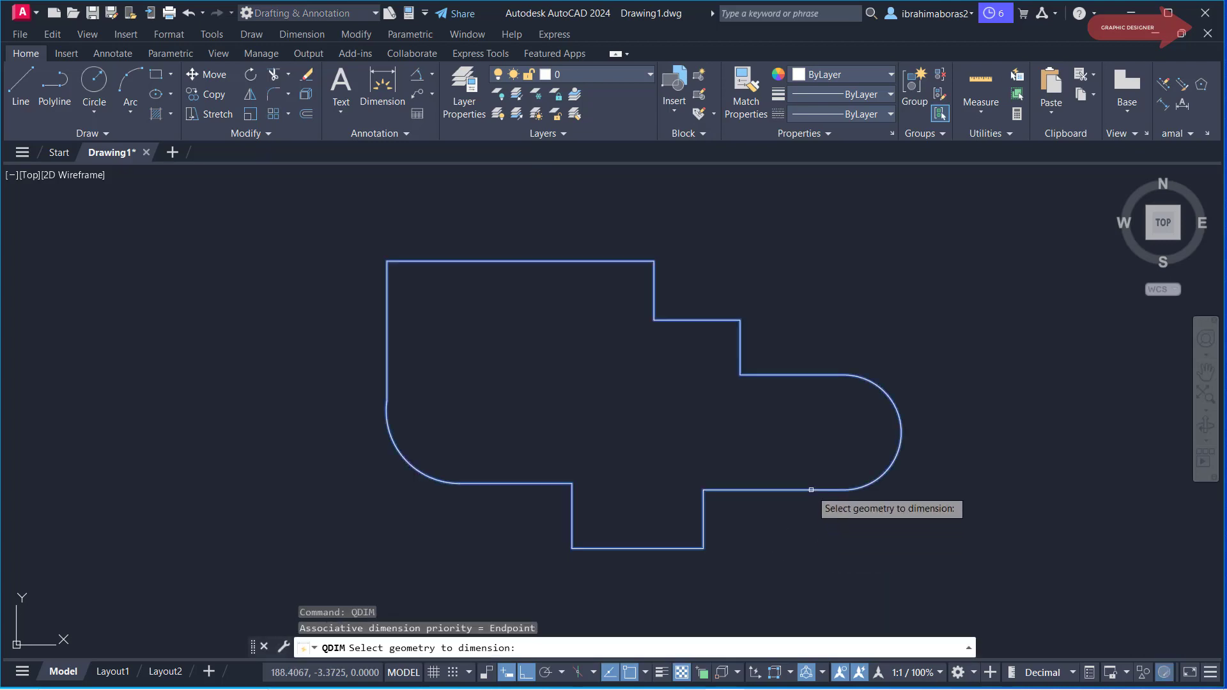
{"action": "left_click", "coordinate": [811, 491]}
{"action": "key", "text": "Return"}
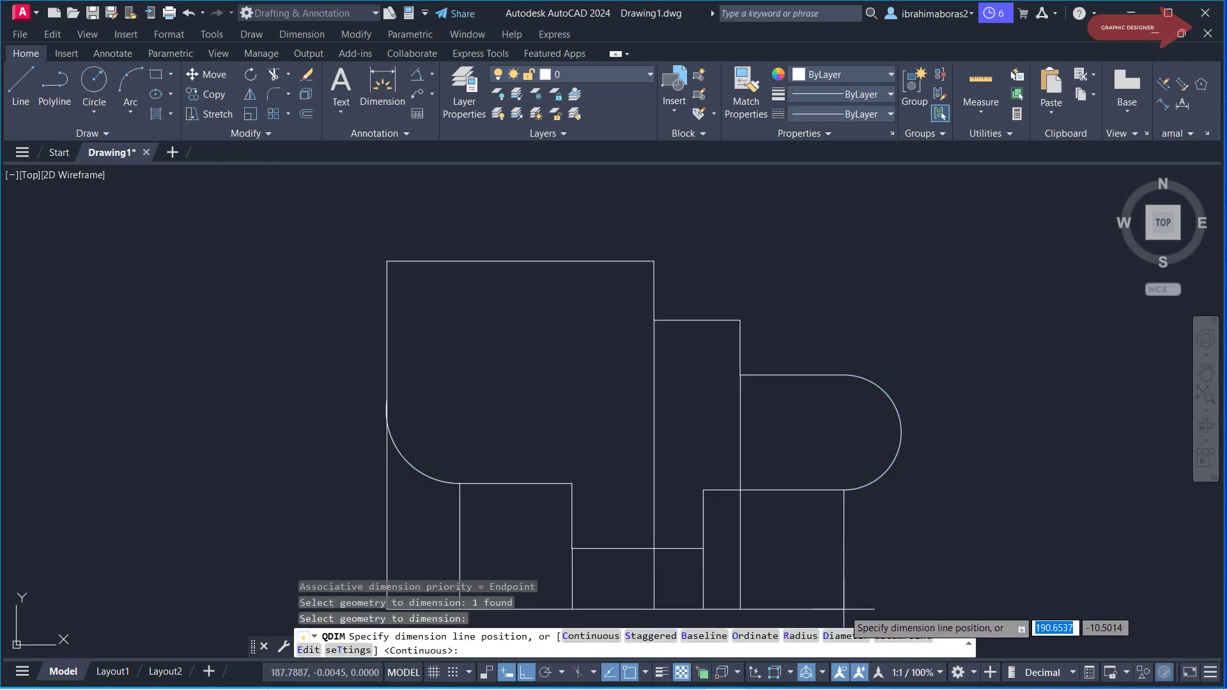
{"action": "left_click", "coordinate": [842, 641]}
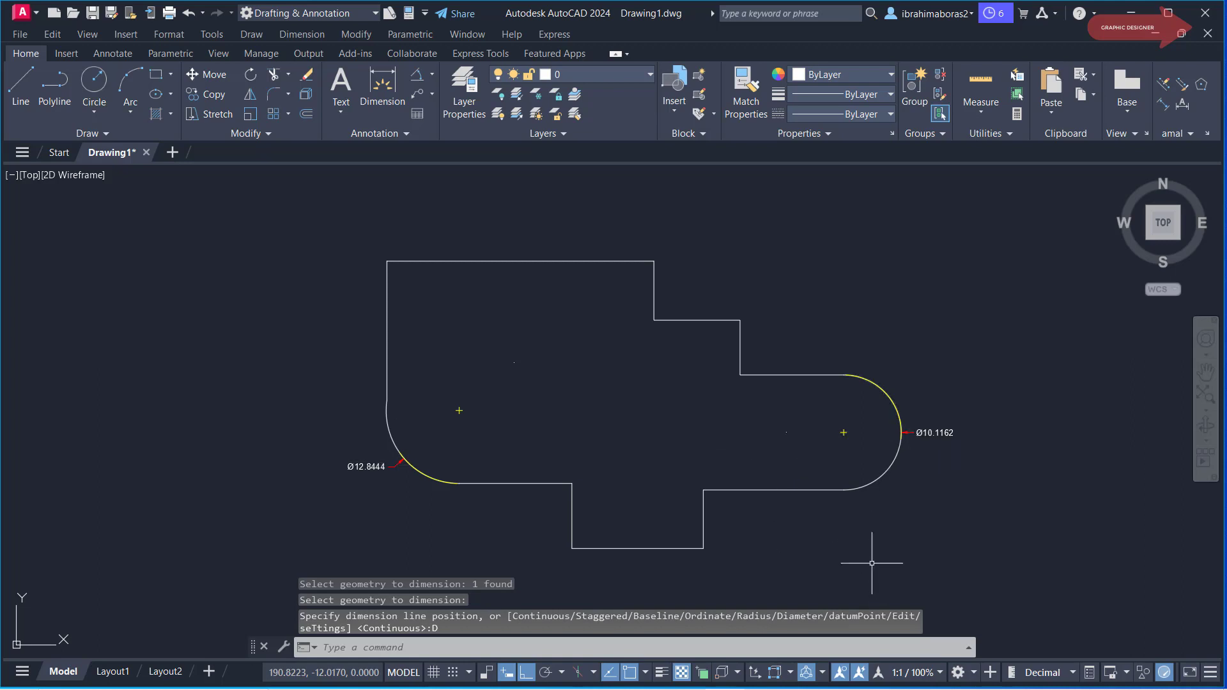
{"action": "left_click", "coordinate": [864, 555]}
{"action": "left_click", "coordinate": [860, 551]}
- Undo the diameter dimensions and place QDIM ordinate dimensions right of the stepped outline
{"action": "type", "text": "u"}
{"action": "key", "text": "Return"}
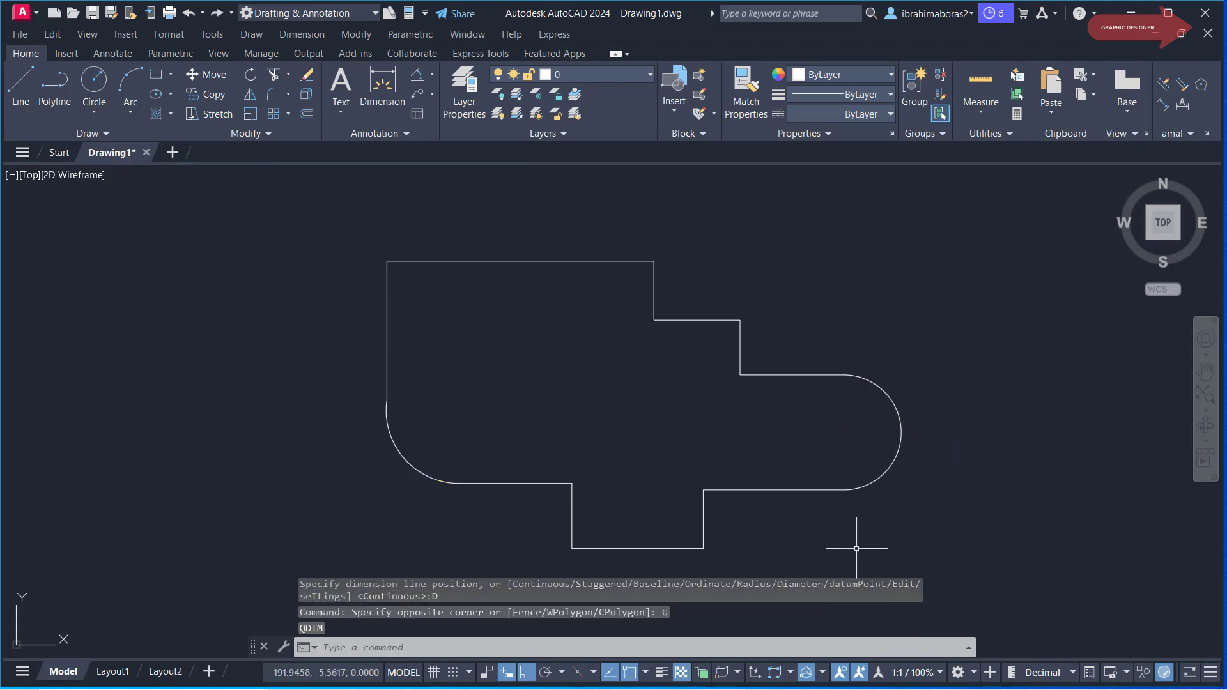
{"action": "type", "text": "QDIM"}
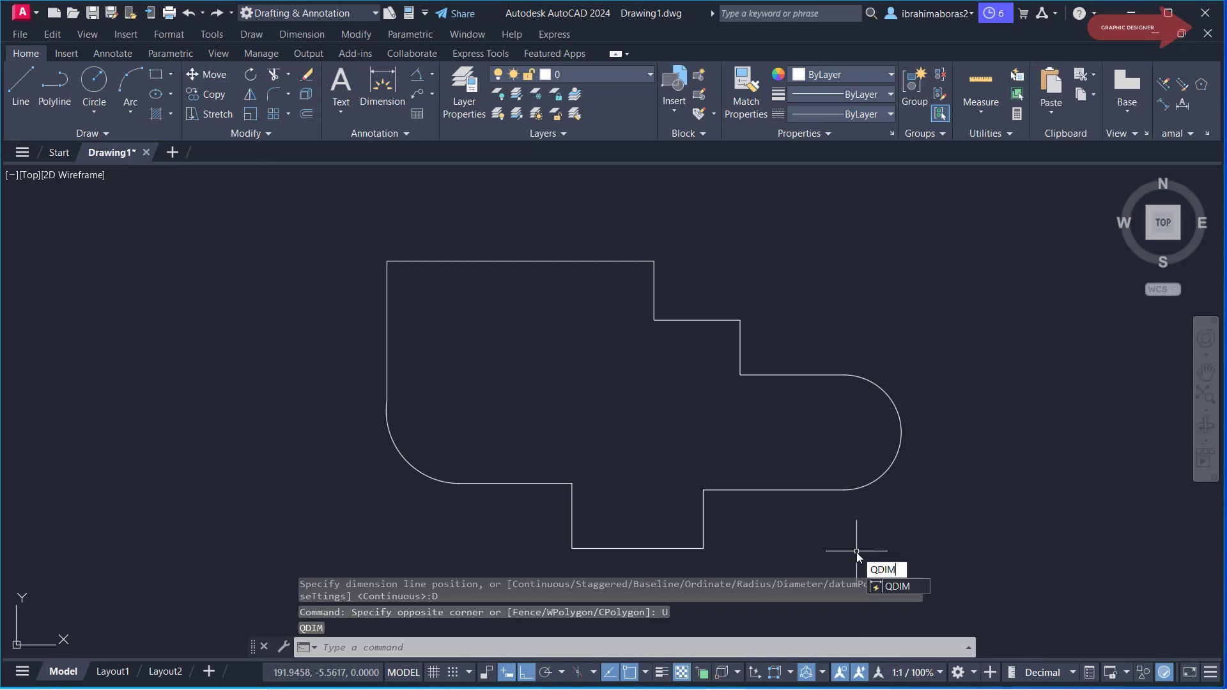
{"action": "key", "text": "Return"}
{"action": "left_click", "coordinate": [869, 490]}
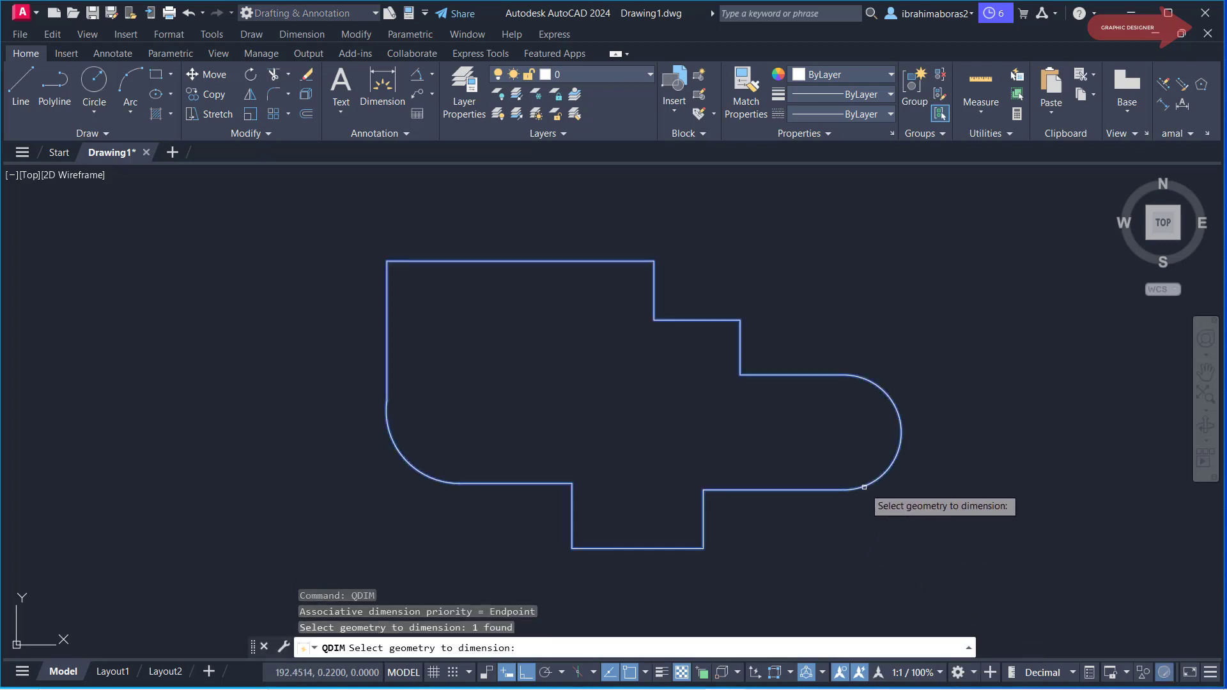
{"action": "key", "text": "Return"}
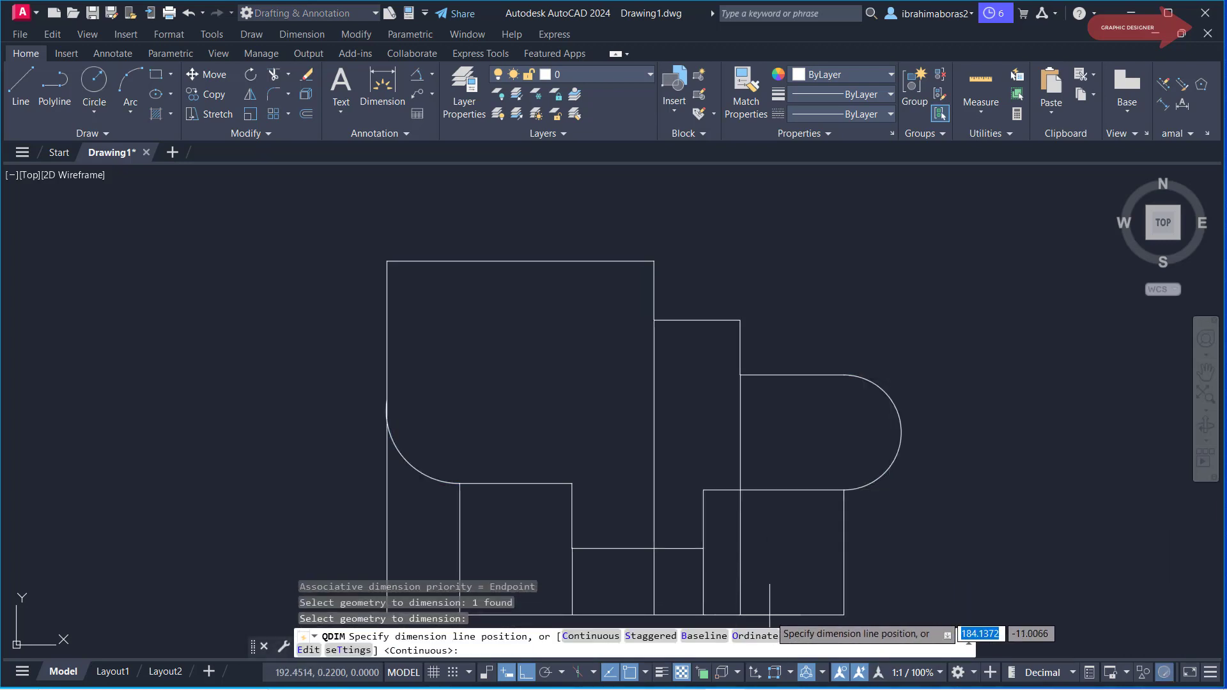
{"action": "type", "text": "o"}
{"action": "key", "text": "Return"}
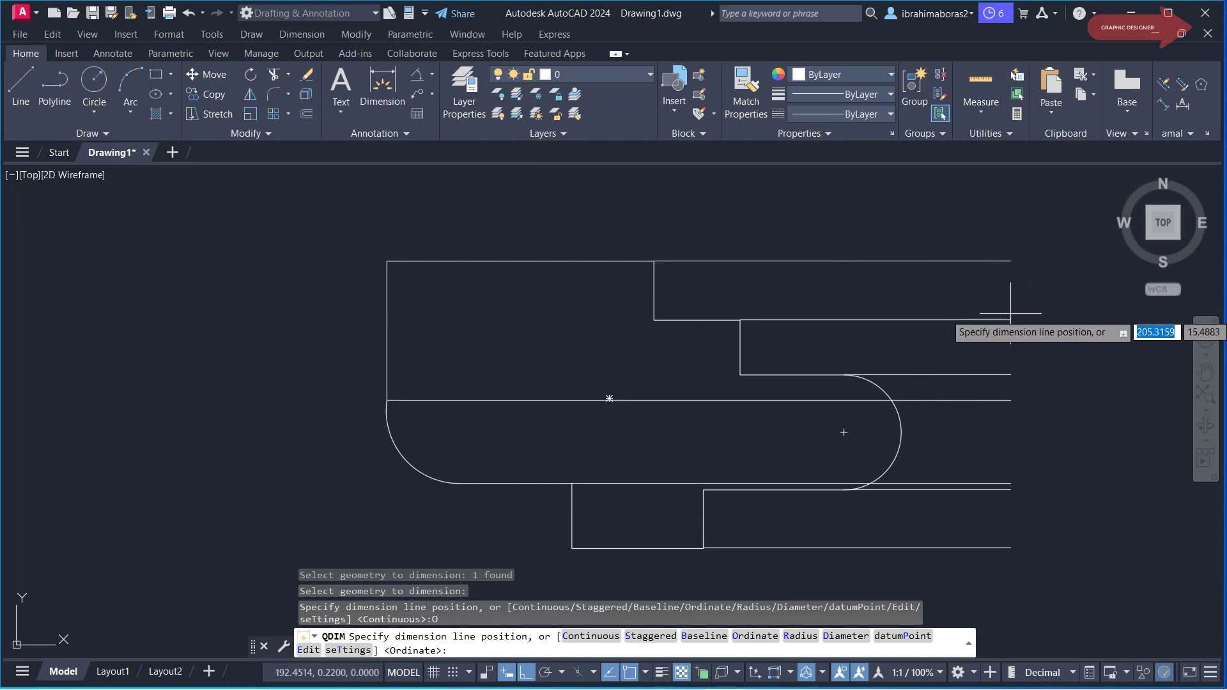
{"action": "left_click", "coordinate": [1042, 345]}
{"action": "type", "text": "Q"}
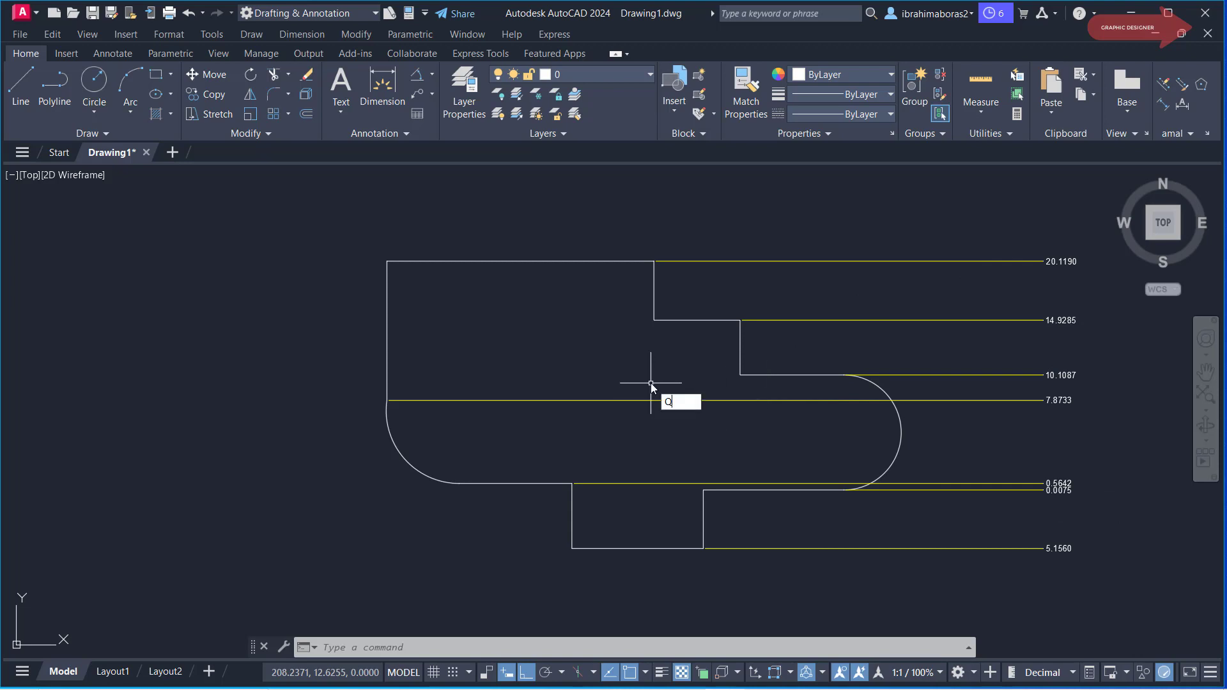
- Place a QDIM continuous chain from 6.3607 to 9.1169 above the stepped outline
{"action": "type", "text": "DIM"}
{"action": "key", "text": "Return"}
{"action": "left_click", "coordinate": [654, 282]}
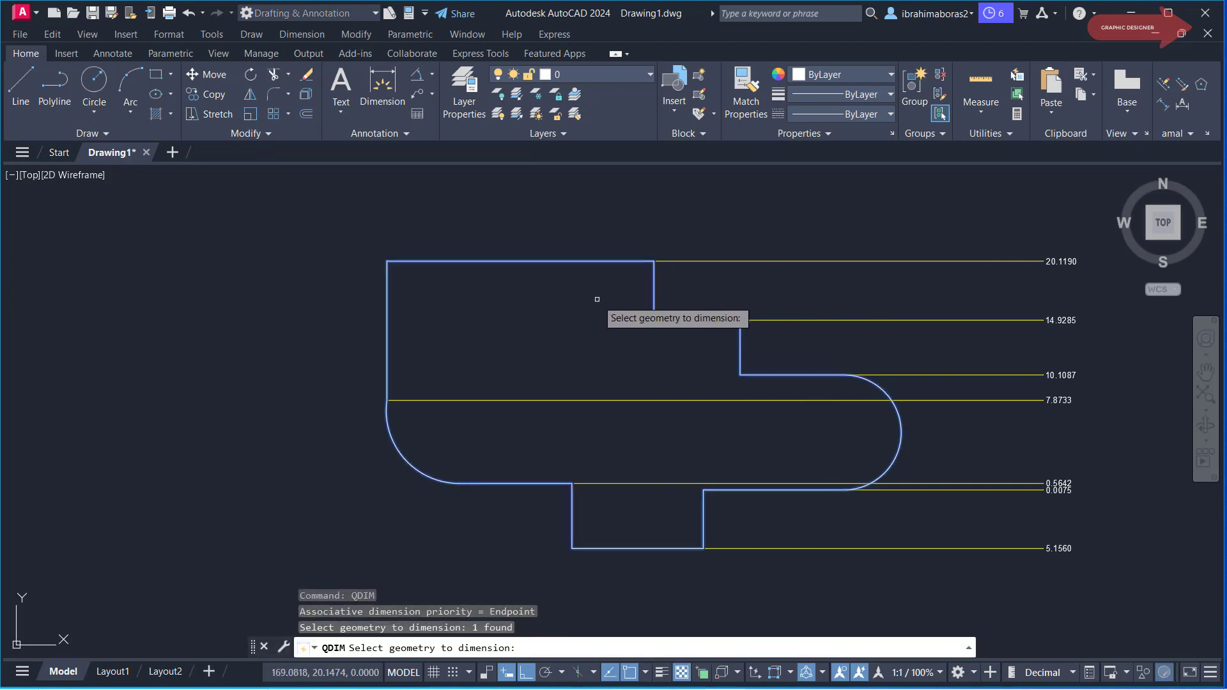
{"action": "key", "text": "Return"}
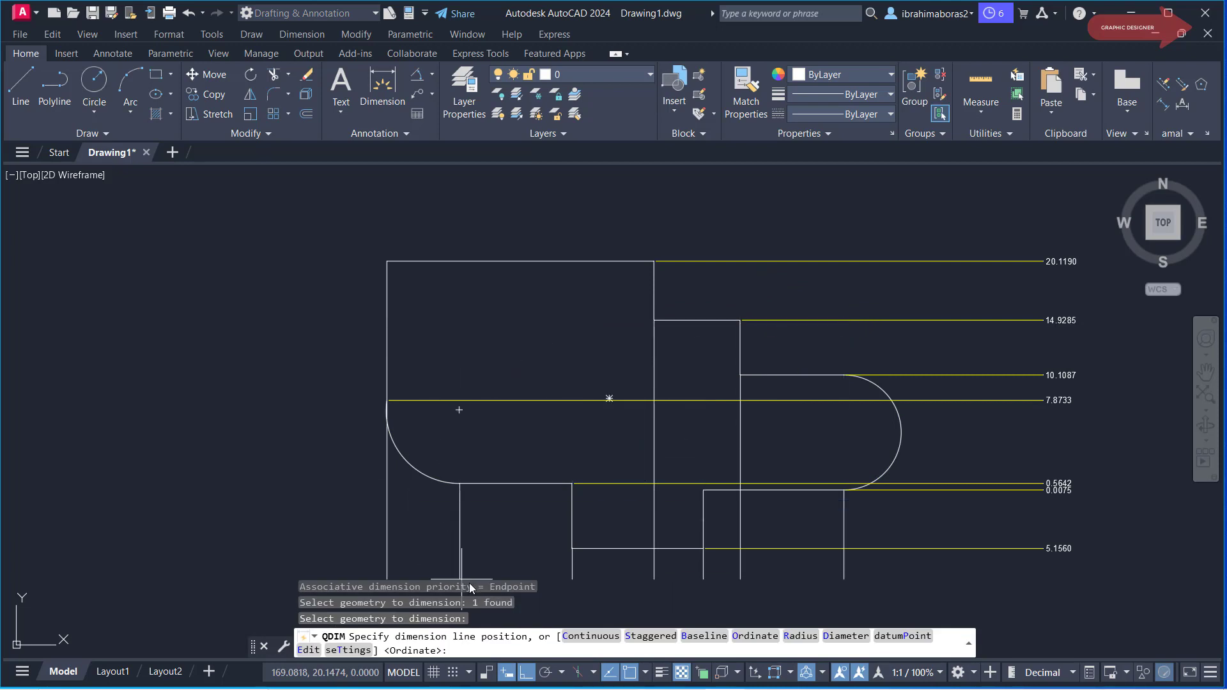
{"action": "left_click", "coordinate": [592, 637]}
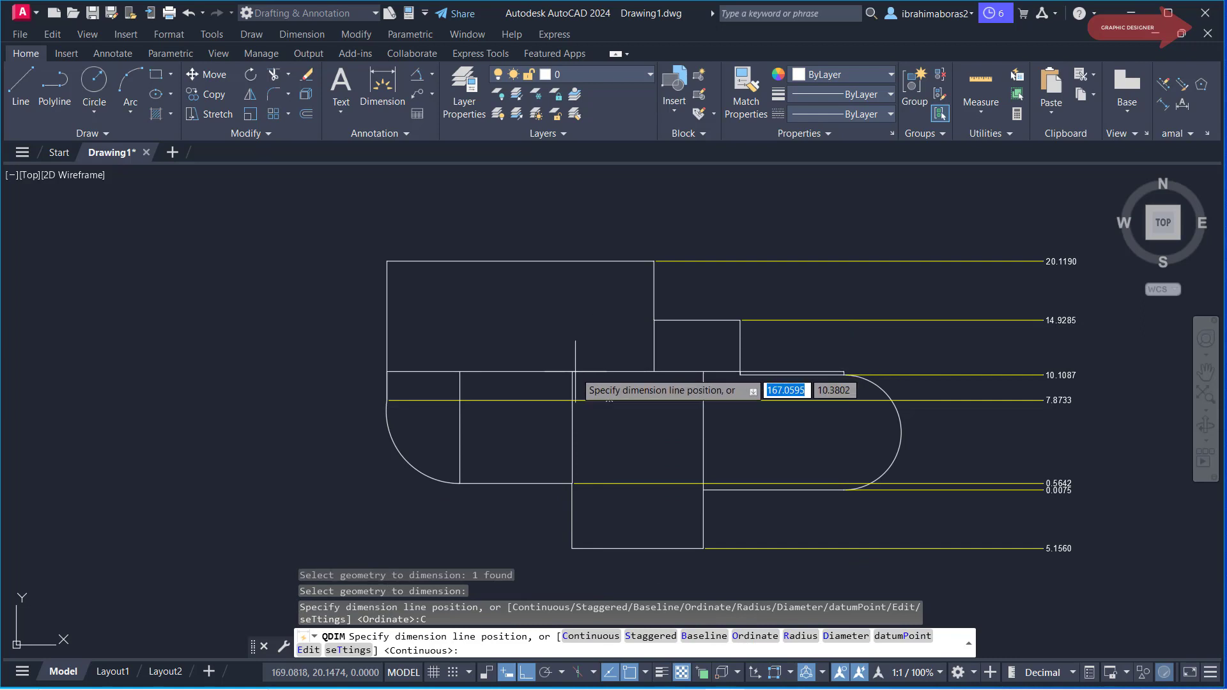
{"action": "middle_click_drag", "start_coordinate": [568, 192], "coordinate": [575, 339]}
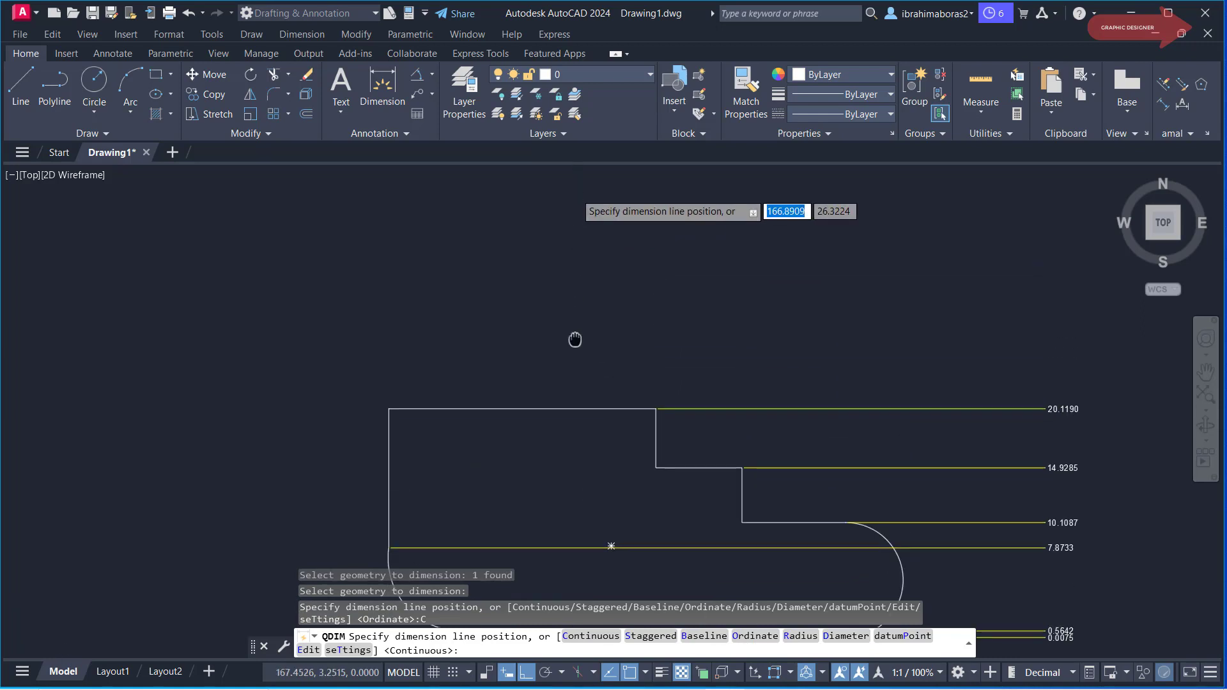
{"action": "left_click", "coordinate": [575, 277]}
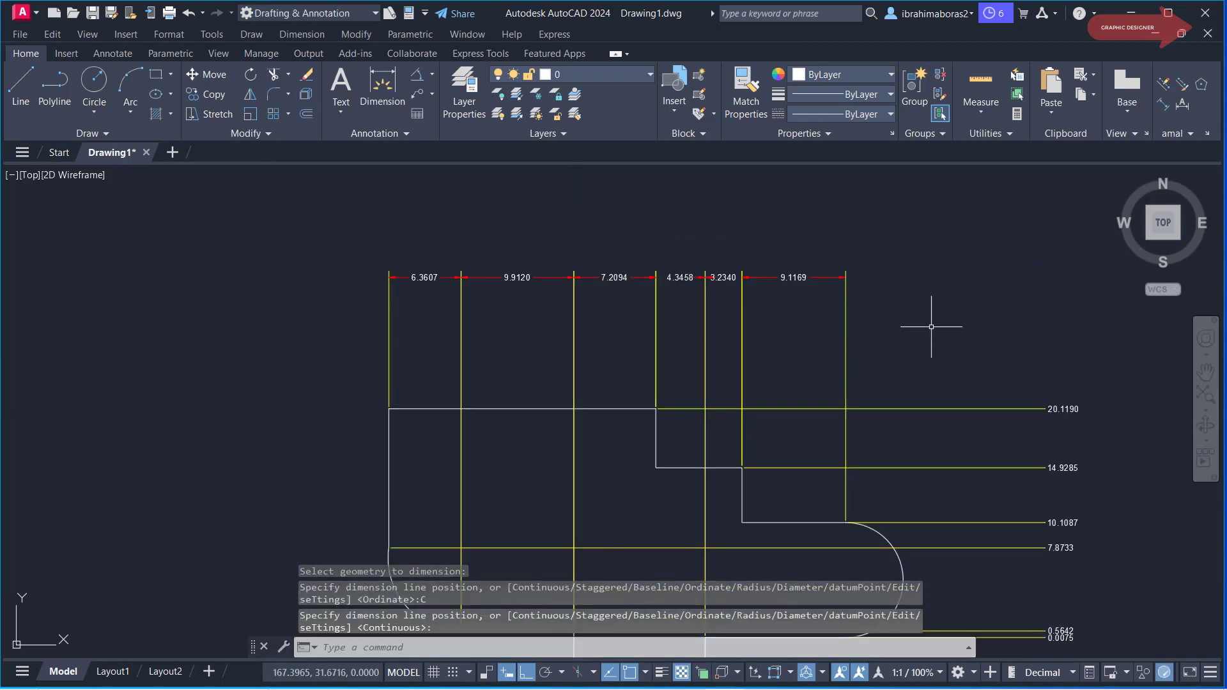
{"action": "scroll", "coordinate": [857, 294], "scroll_direction": "down", "scroll_amount": 2}
{"action": "mouse_move", "coordinate": [914, 397]}
{"action": "middle_mouse_down"}
{"action": "mouse_move", "coordinate": [787, 384]}
{"action": "mouse_move", "coordinate": [770, 423]}
{"action": "middle_mouse_up"}
{"action": "left_click", "coordinate": [518, 268]}
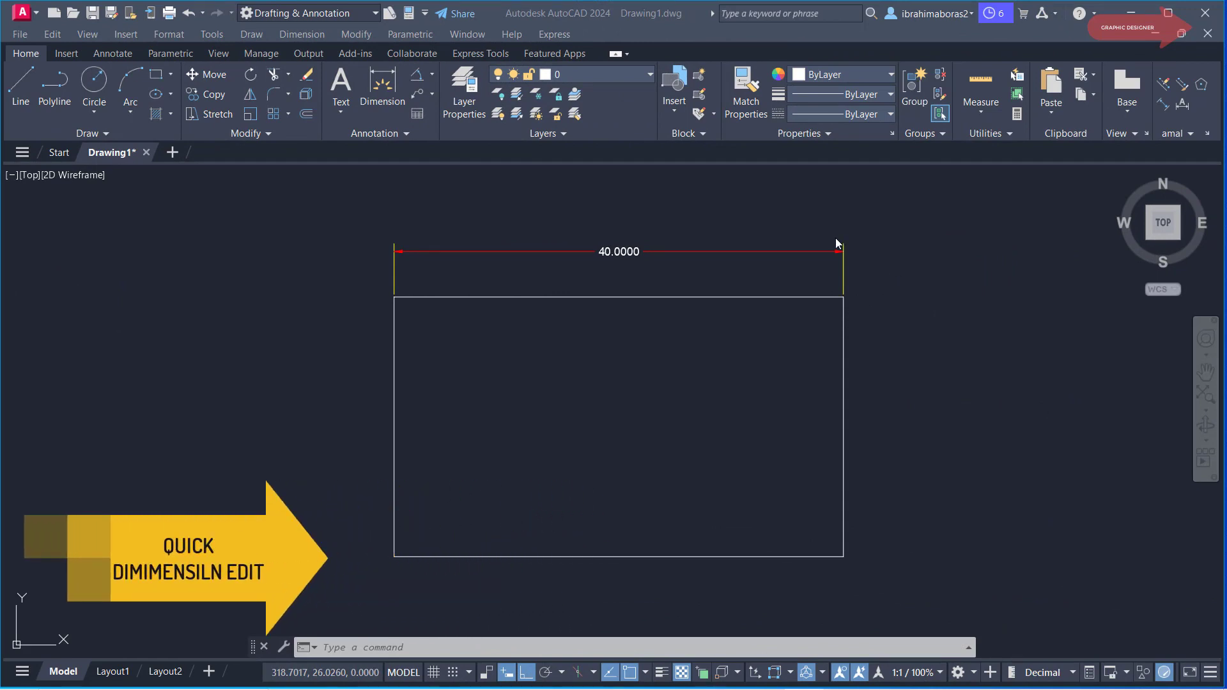
- Stretch the 40.0000 dimension line higher above the rectangle's top edge via its grip
{"action": "left_click", "coordinate": [797, 252]}
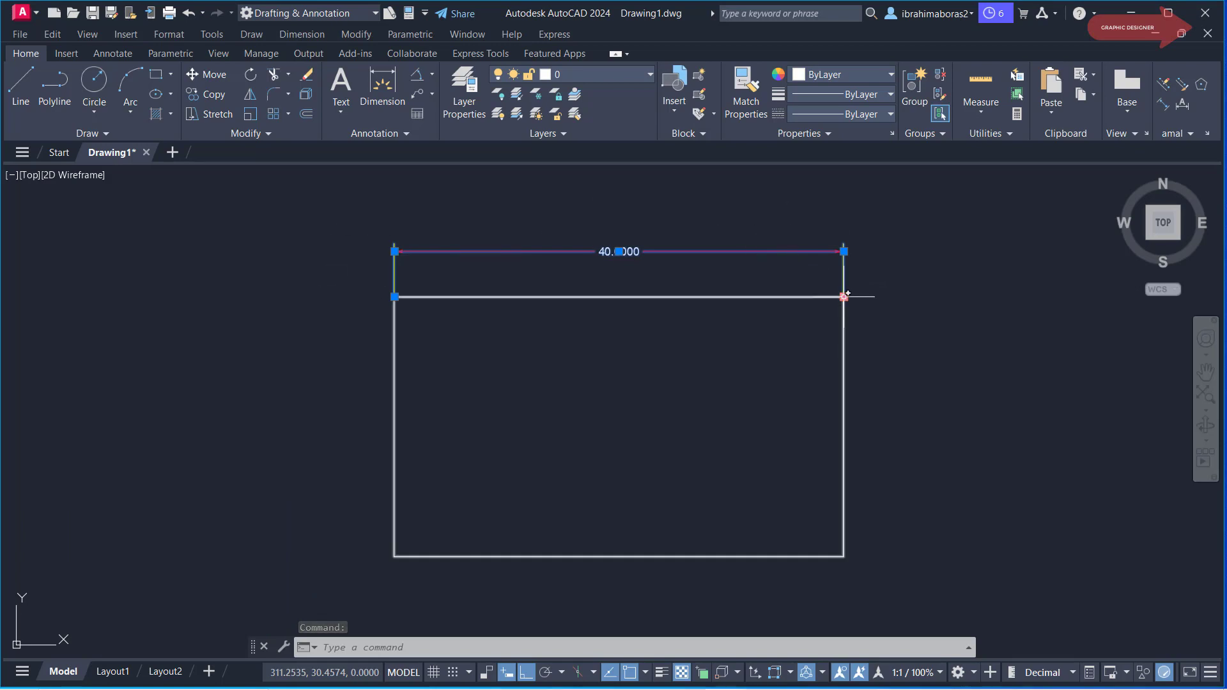
{"action": "mouse_move", "coordinate": [844, 251]}
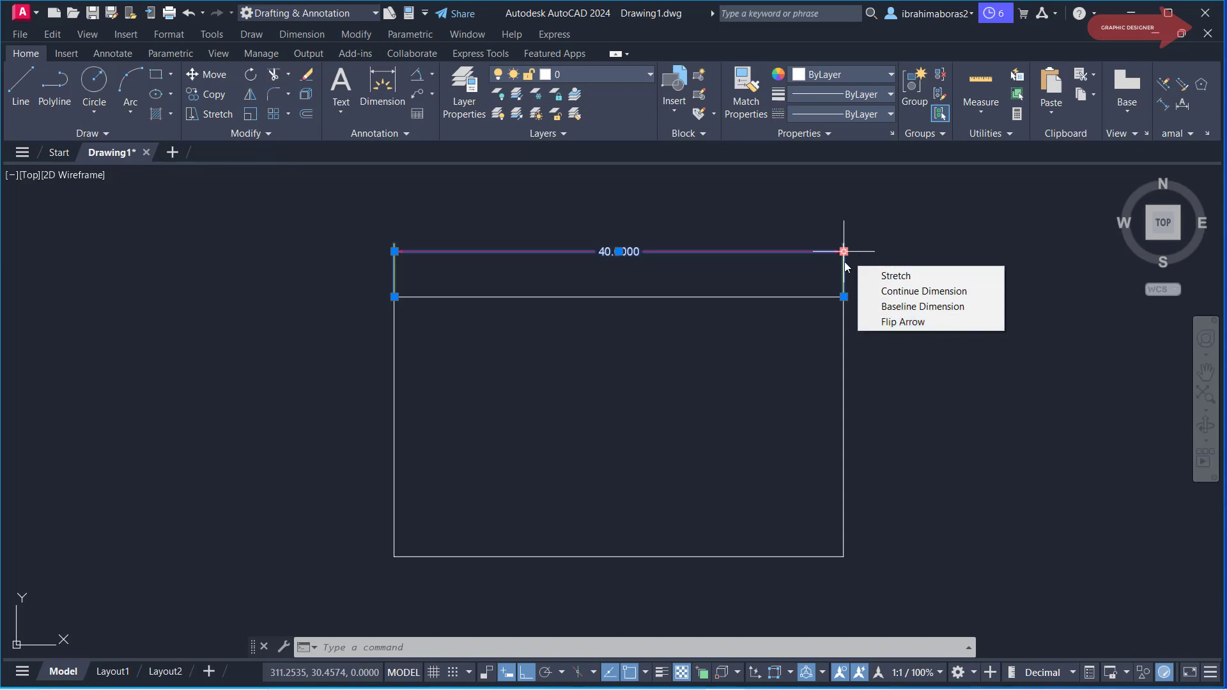
{"action": "left_click", "coordinate": [896, 276]}
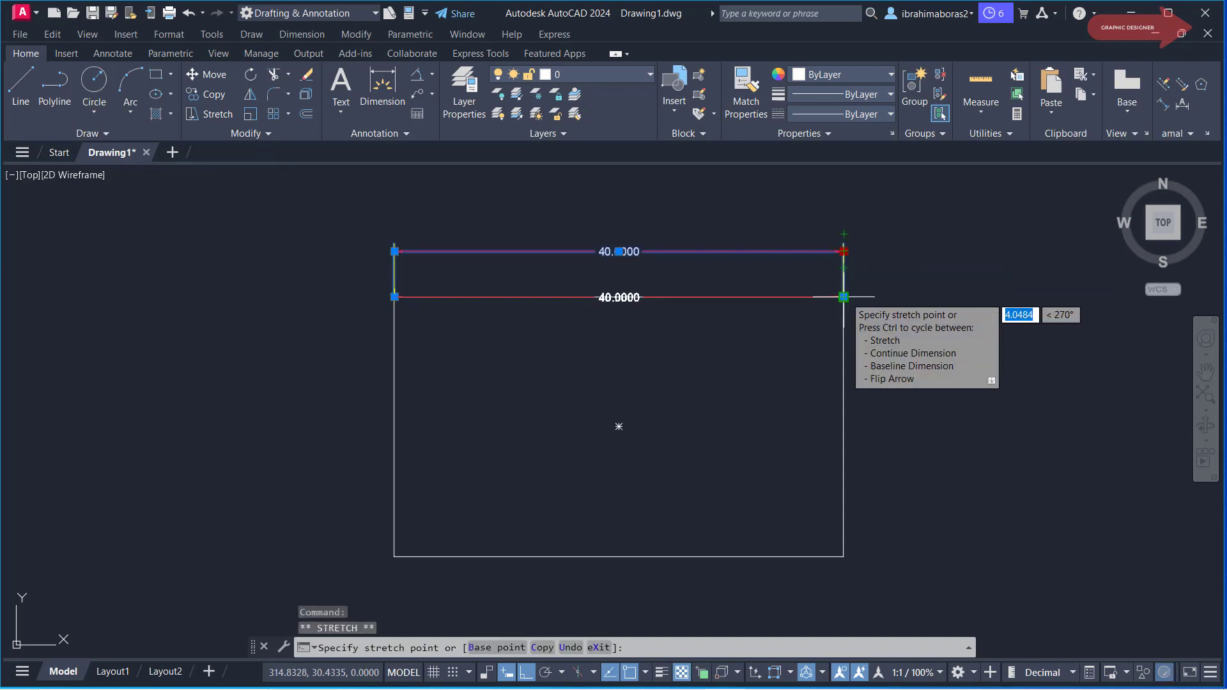
{"action": "middle_click_drag", "start_coordinate": [853, 281], "coordinate": [861, 360]}
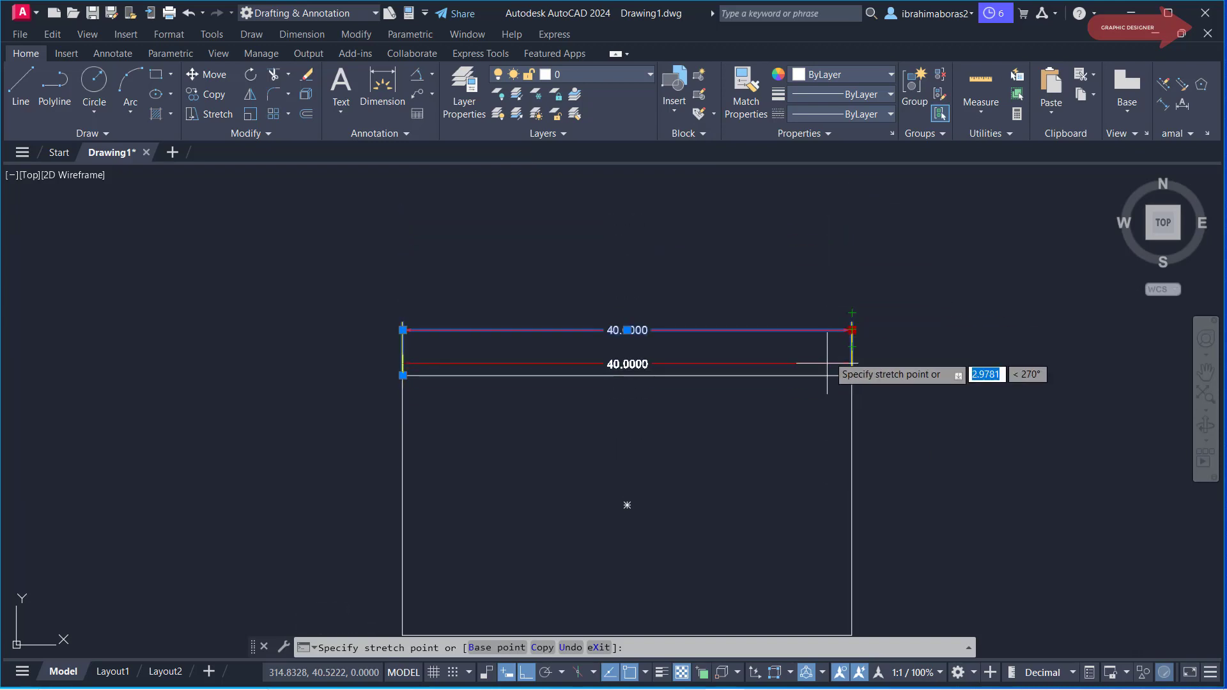
{"action": "left_click", "coordinate": [840, 252]}
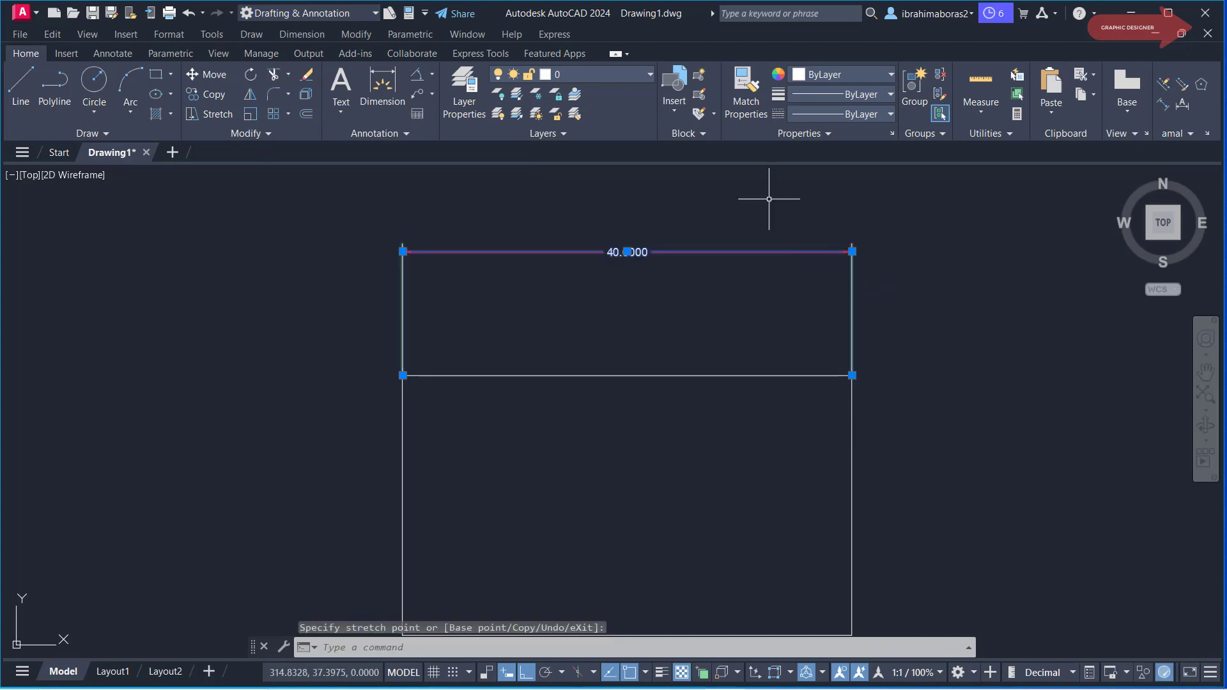
{"action": "mouse_move", "coordinate": [852, 252]}
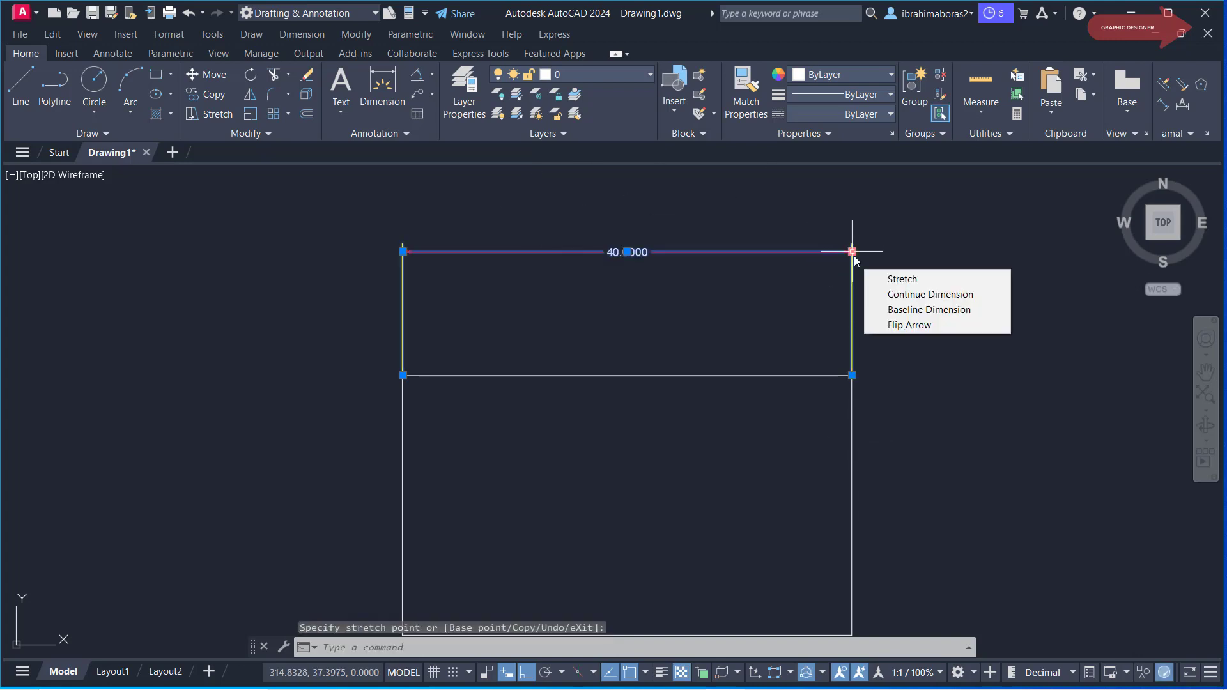
- Continue a 19.8451 dimension from the 40.0000 dimension's end grip
{"action": "left_click", "coordinate": [909, 296]}
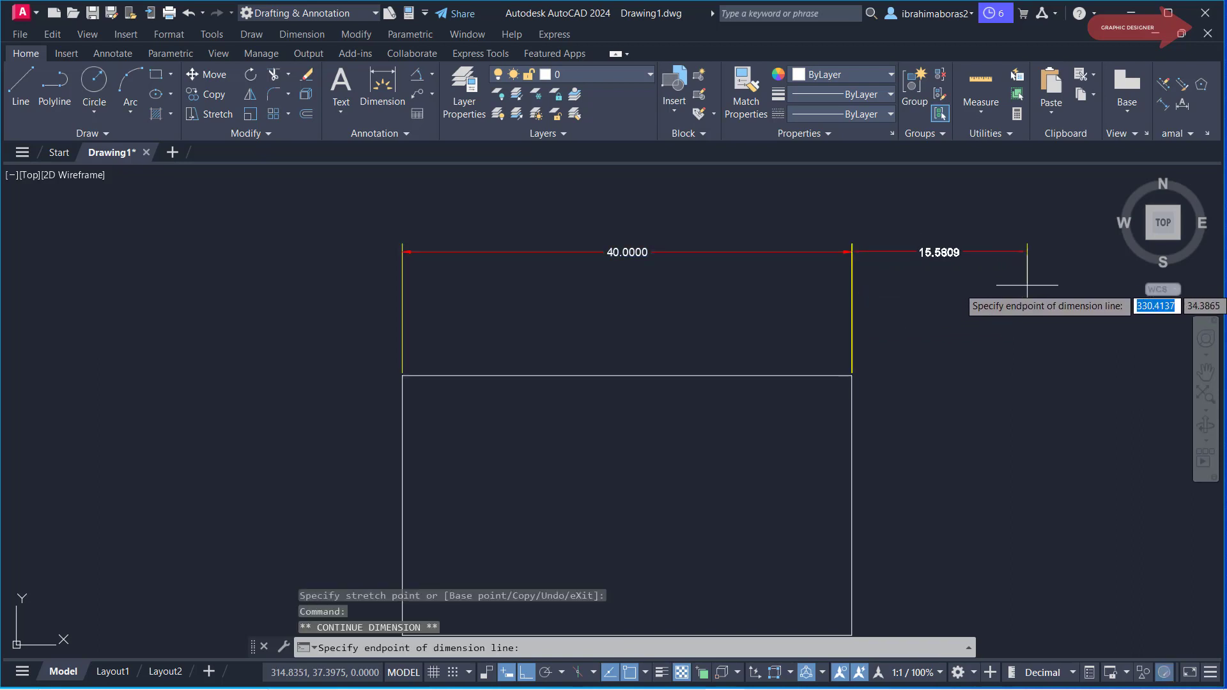
{"action": "left_click", "coordinate": [1076, 351]}
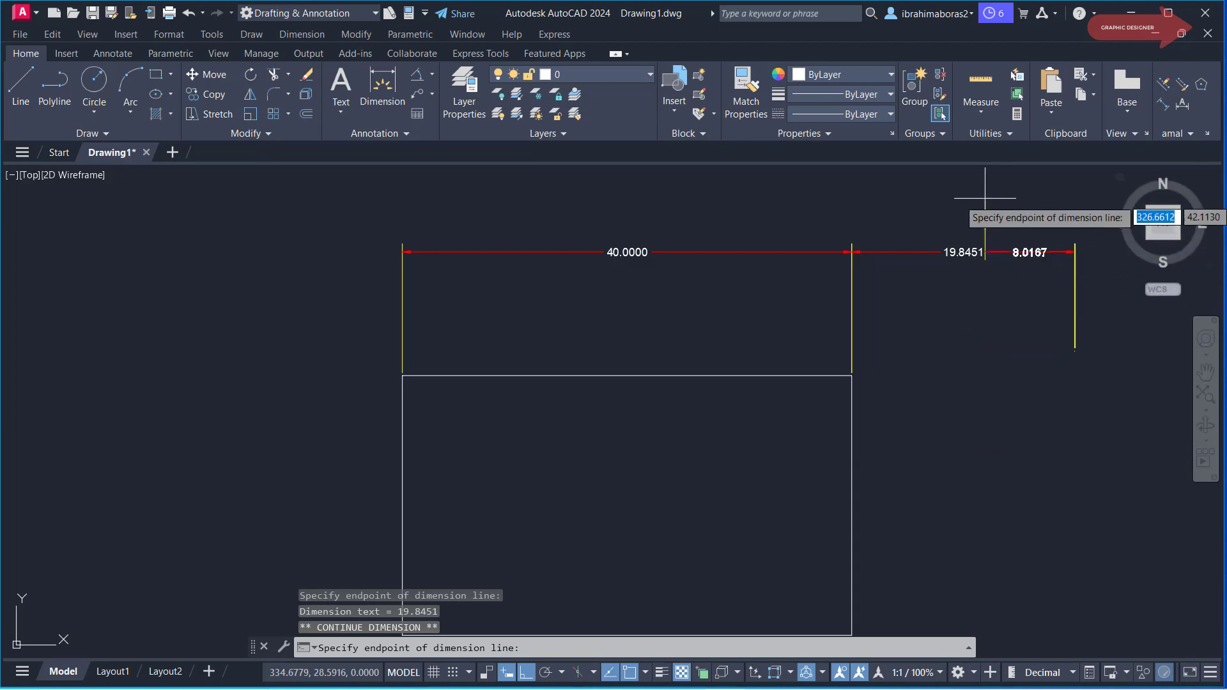
{"action": "key", "text": "Escape"}
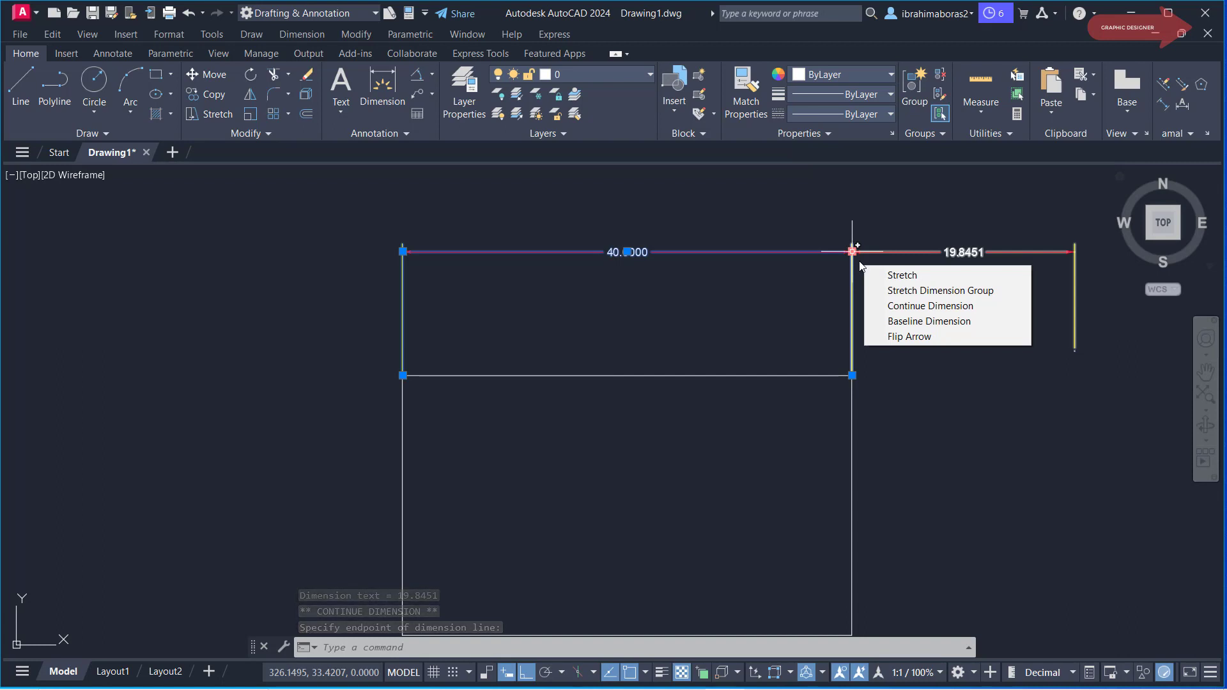
- Add a 73.3926 baseline dimension spanning both, measured from the 40.0000 dimension
{"action": "left_click", "coordinate": [914, 321]}
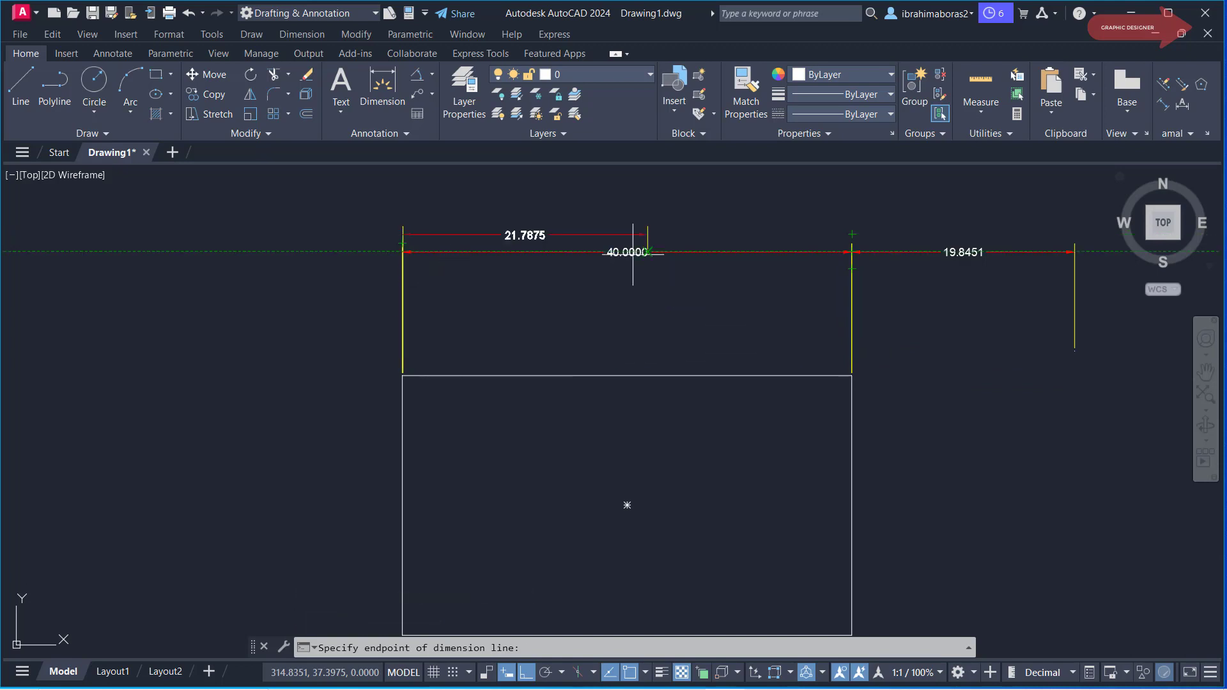
{"action": "middle_click_drag", "start_coordinate": [1215, 337], "coordinate": [881, 310]}
{"action": "left_click", "coordinate": [891, 307]}
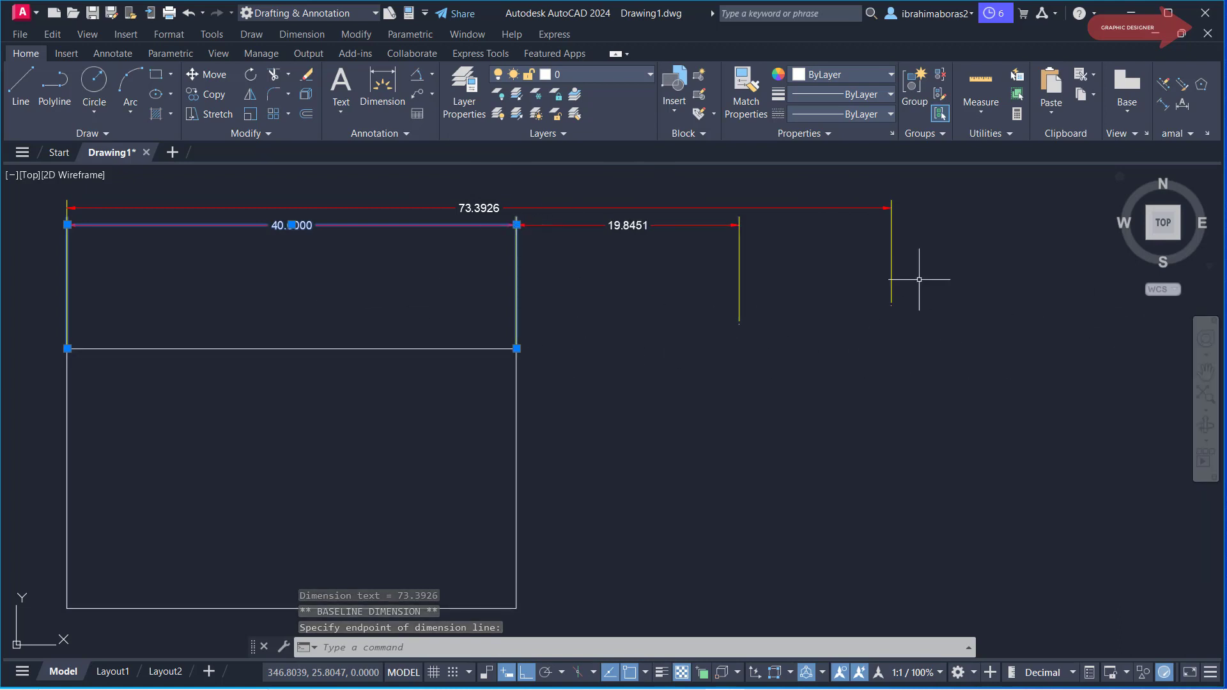
{"action": "left_click", "coordinate": [517, 225]}
{"action": "key", "text": "Escape"}
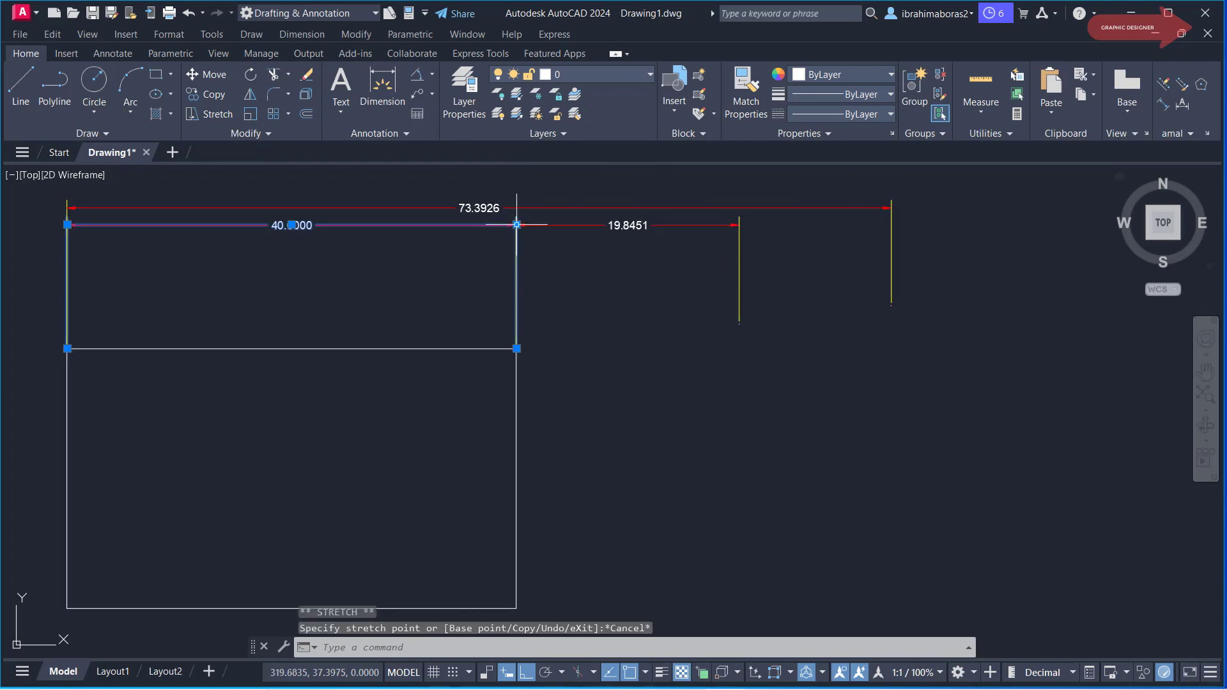
- Flip the 40.0000 dimension's right arrowhead and zoom in to check it
{"action": "mouse_move", "coordinate": [517, 224]}
{"action": "left_click", "coordinate": [584, 311]}
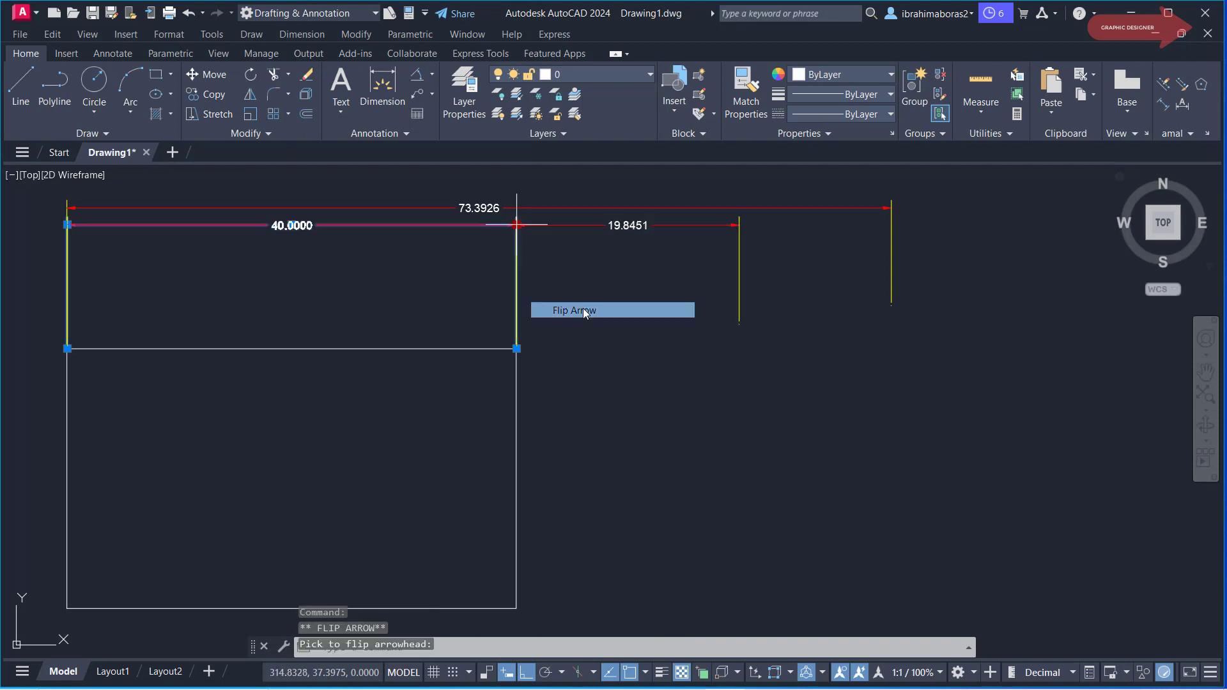
{"action": "scroll", "coordinate": [602, 214], "scroll_direction": "up", "scroll_amount": 5}
{"action": "scroll", "coordinate": [657, 205], "scroll_direction": "up", "scroll_amount": 2}
{"action": "middle_click_drag", "start_coordinate": [658, 205], "coordinate": [652, 288]}
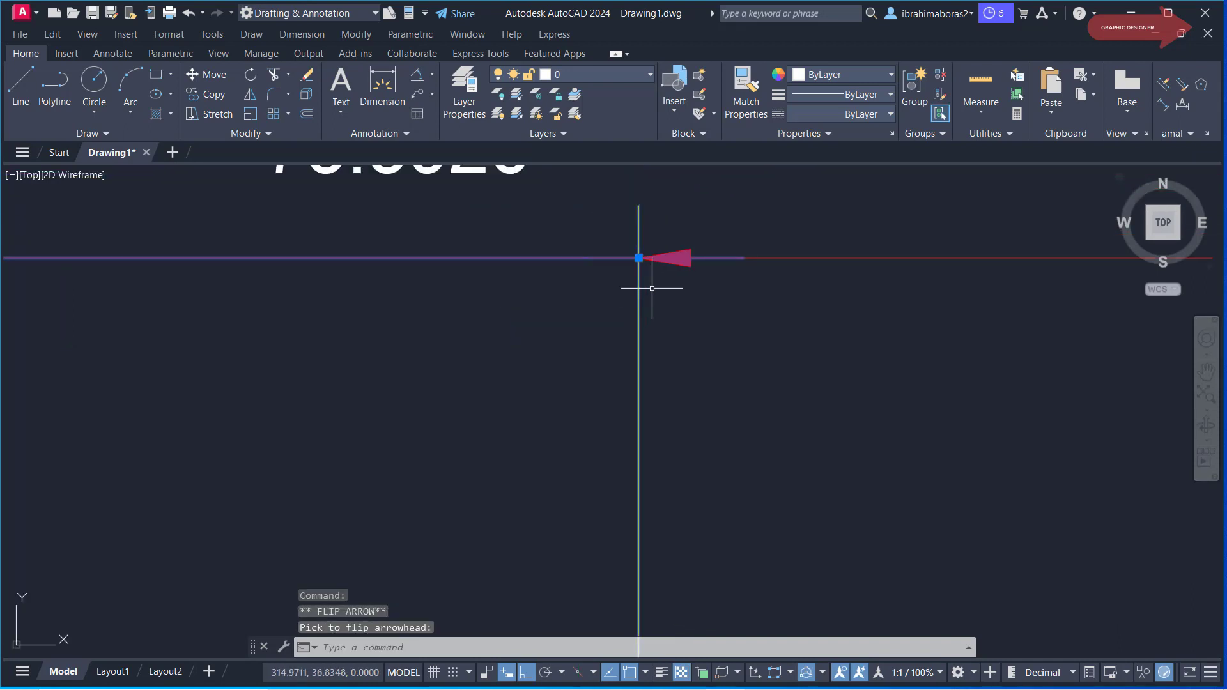
{"action": "scroll", "coordinate": [652, 279], "scroll_direction": "down", "scroll_amount": 5}
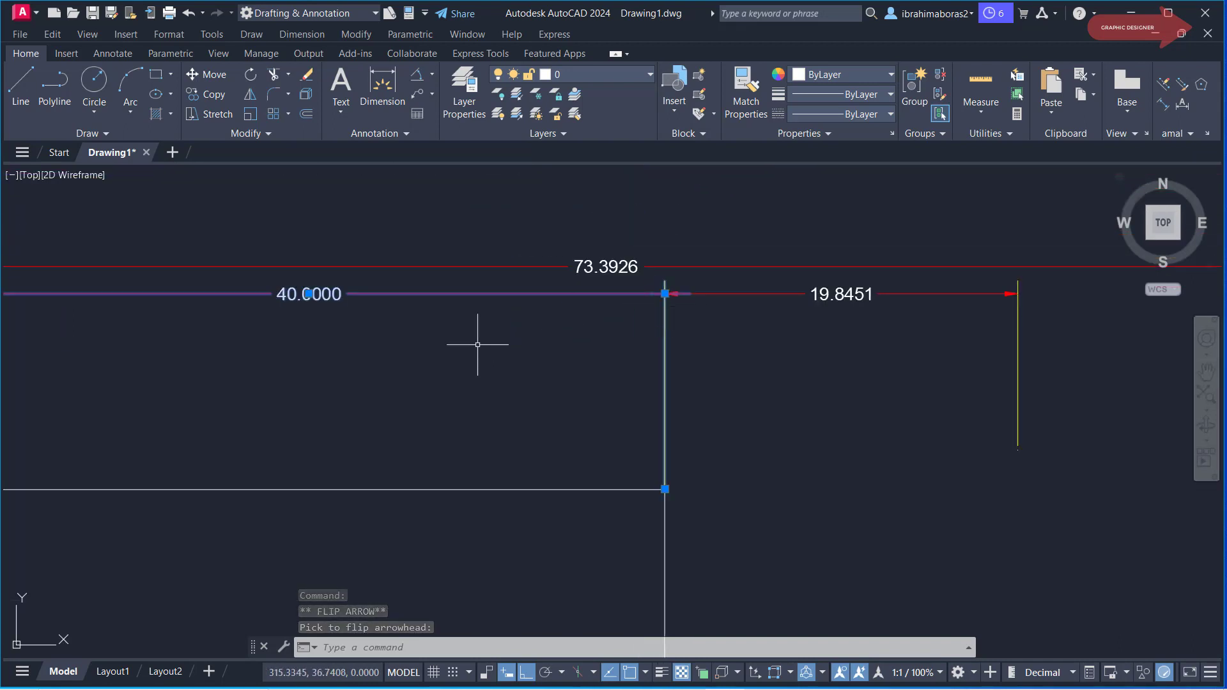
{"action": "middle_click_drag", "start_coordinate": [713, 373], "coordinate": [653, 345]}
{"action": "scroll", "coordinate": [726, 315], "scroll_direction": "down", "scroll_amount": 2}
{"action": "scroll", "coordinate": [630, 288], "scroll_direction": "down", "scroll_amount": 3}
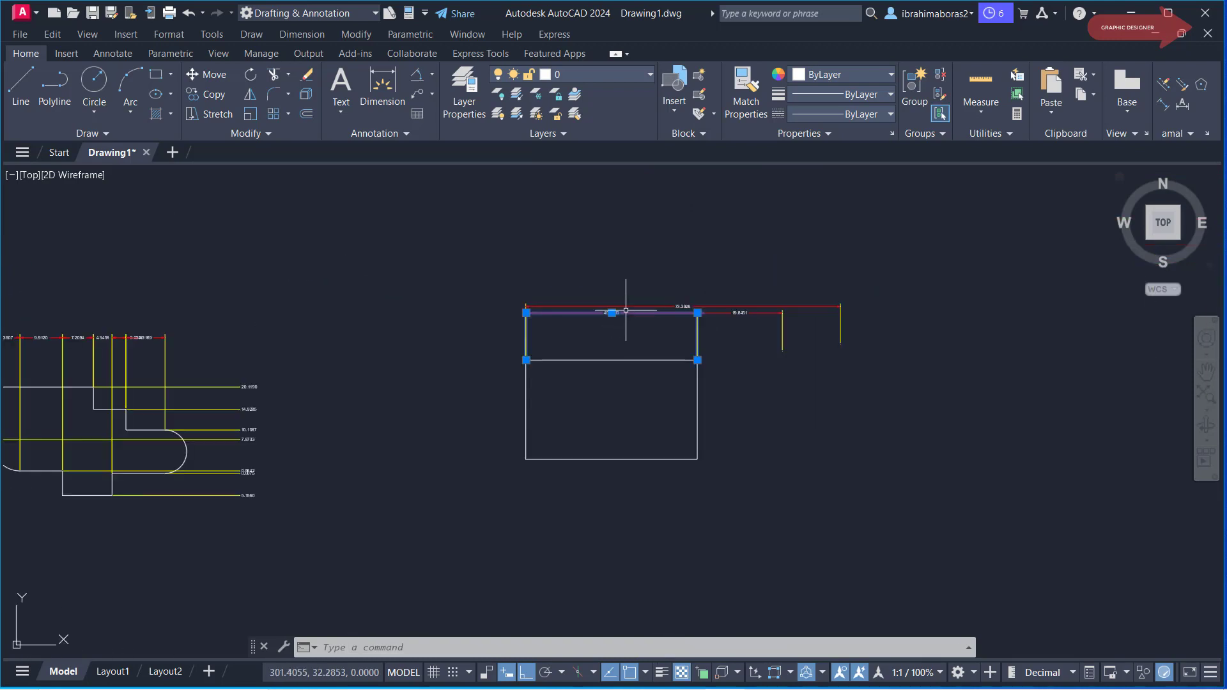
{"action": "middle_click_drag", "start_coordinate": [814, 328], "coordinate": [802, 330]}
{"action": "scroll", "coordinate": [735, 334], "scroll_direction": "up", "scroll_amount": 2}
{"action": "scroll", "coordinate": [735, 339], "scroll_direction": "up", "scroll_amount": 6}
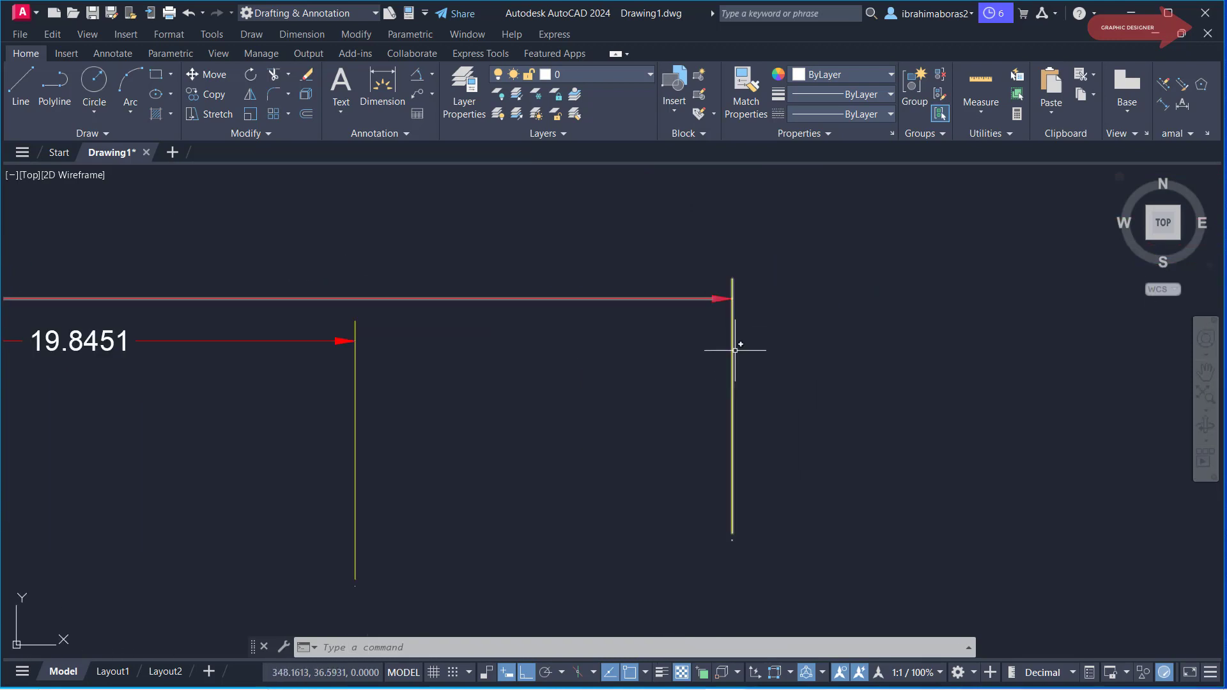
{"action": "key", "text": "Escape"}
{"action": "key", "text": "Escape"}
- Flip the 73.3926 dimension's right arrowhead, then bring all dimensions back into view
{"action": "left_click", "coordinate": [733, 303]}
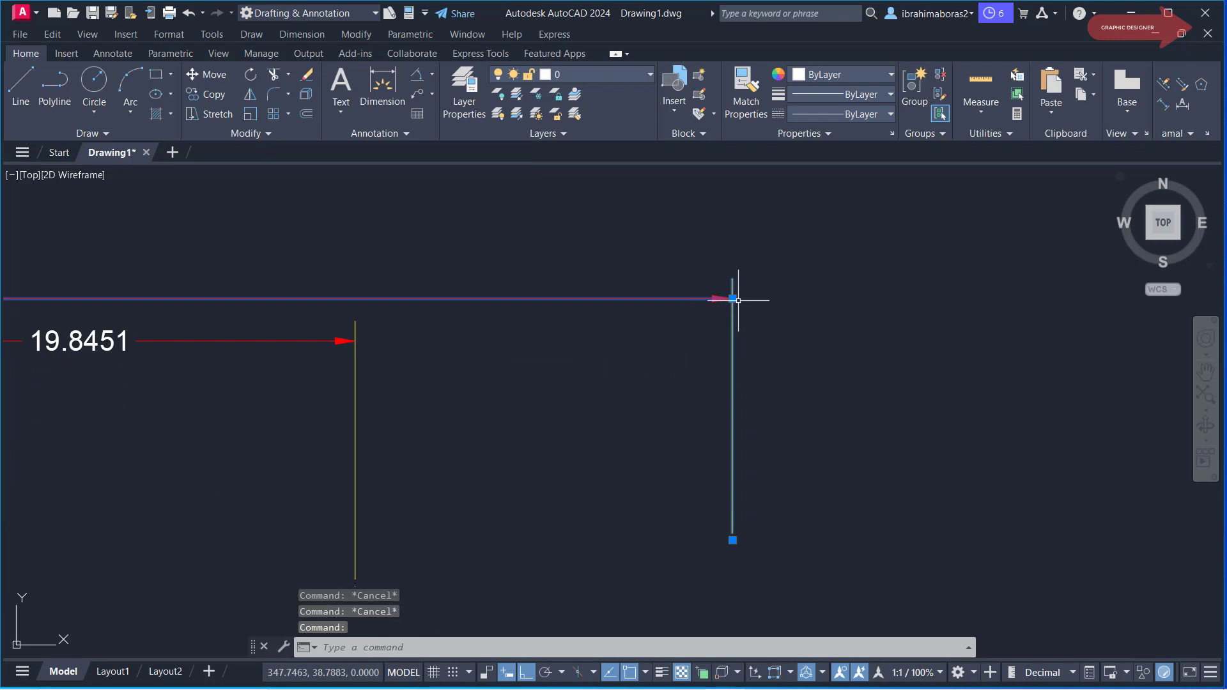
{"action": "mouse_move", "coordinate": [732, 298]}
{"action": "left_click", "coordinate": [798, 387]}
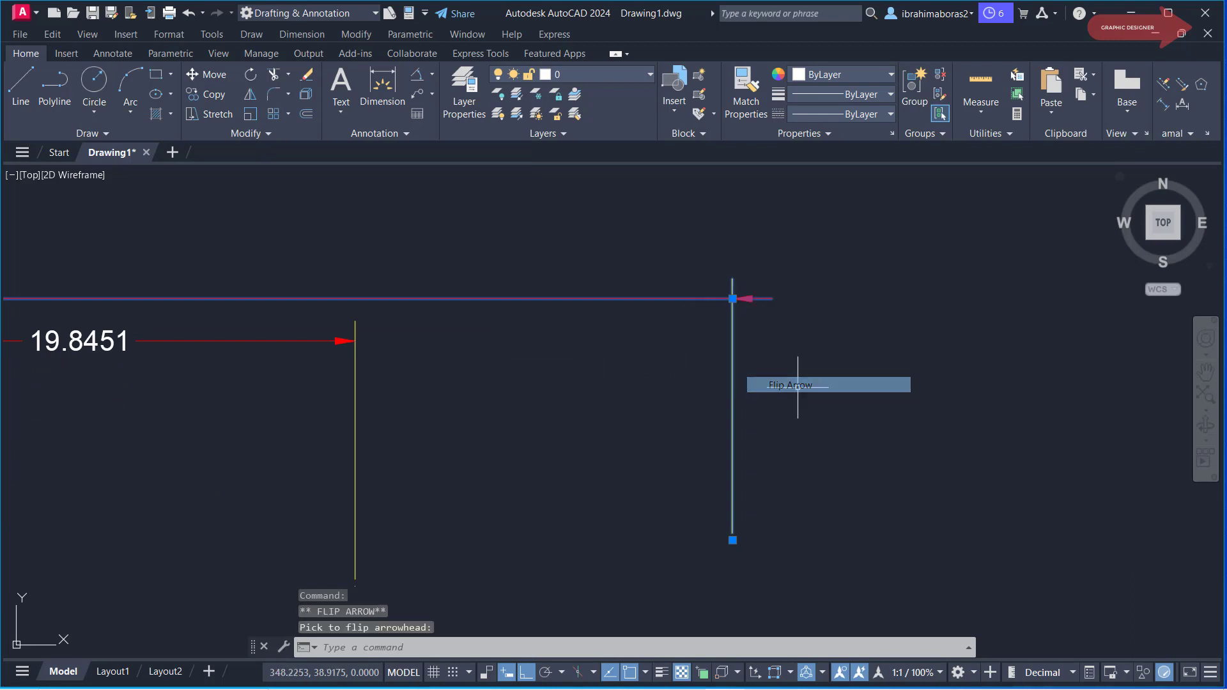
{"action": "key", "text": "Escape"}
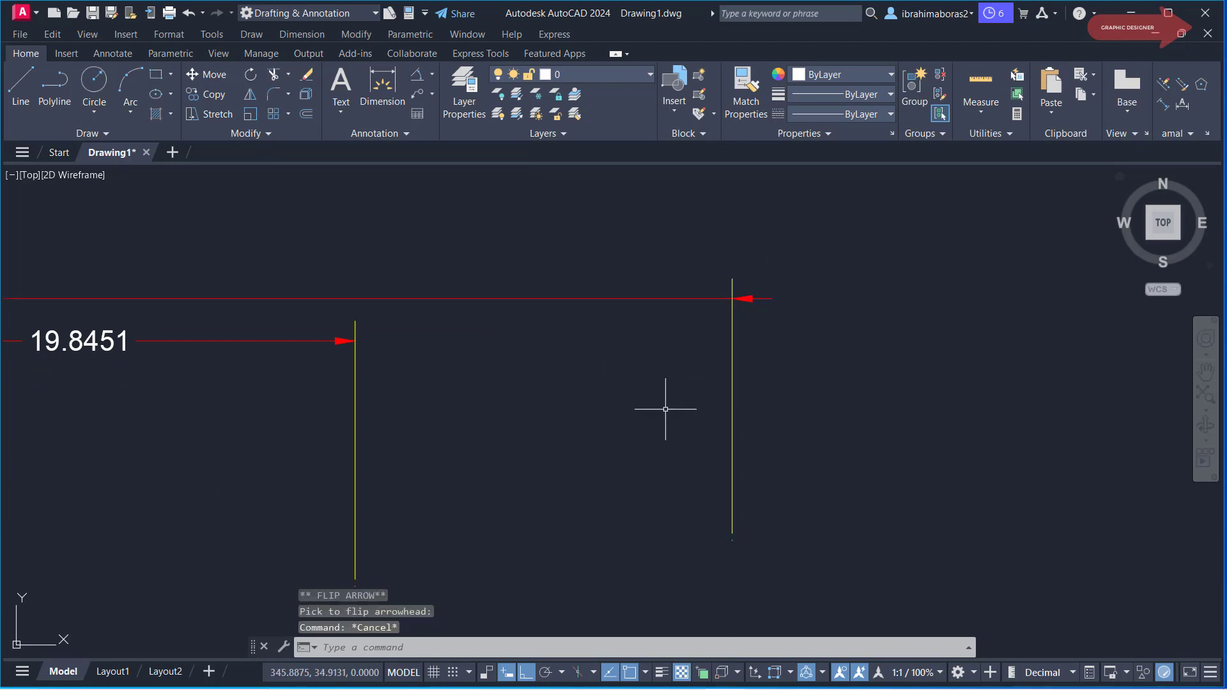
{"action": "scroll", "coordinate": [639, 422], "scroll_direction": "down", "scroll_amount": 6}
{"action": "scroll", "coordinate": [603, 431], "scroll_direction": "up", "scroll_amount": 2}
{"action": "middle_click_drag", "start_coordinate": [642, 419], "coordinate": [793, 327]}
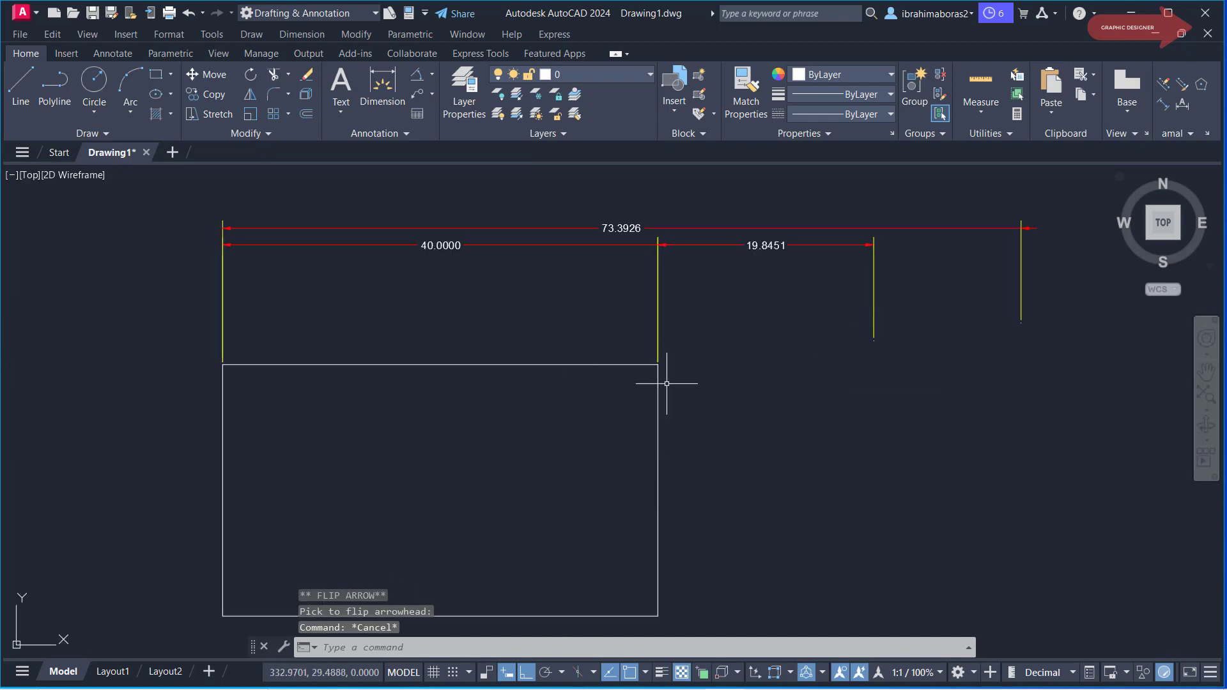
{"action": "middle_click_drag", "start_coordinate": [667, 383], "coordinate": [686, 376]}
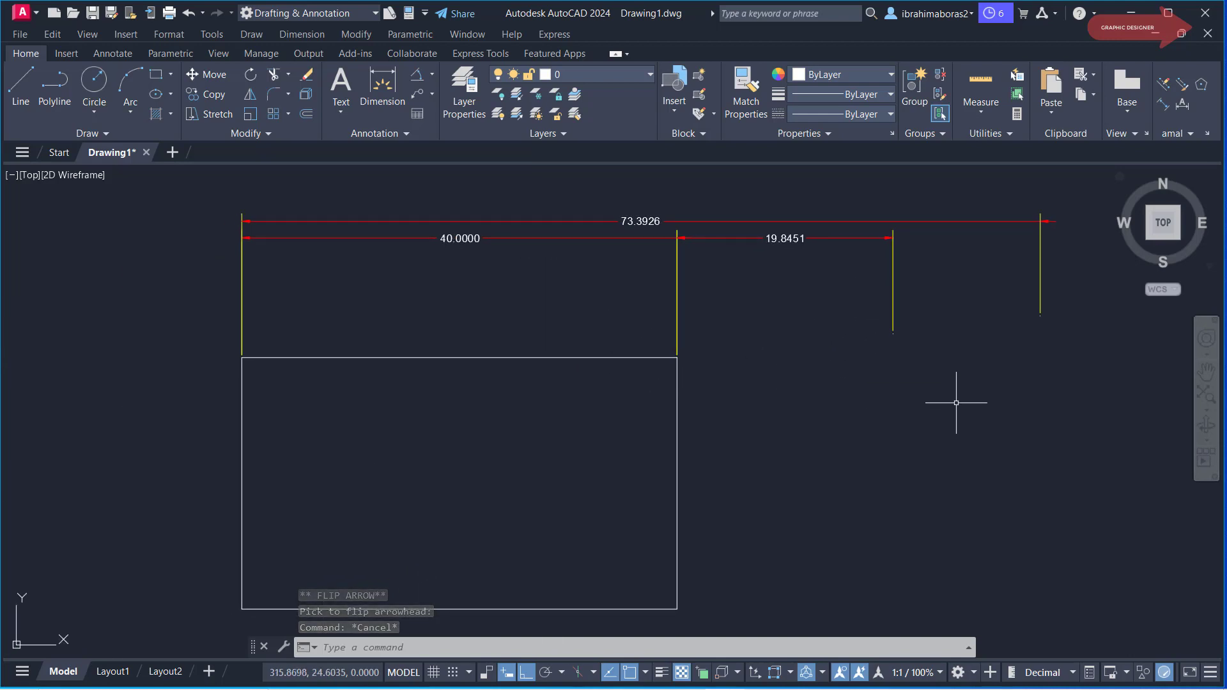